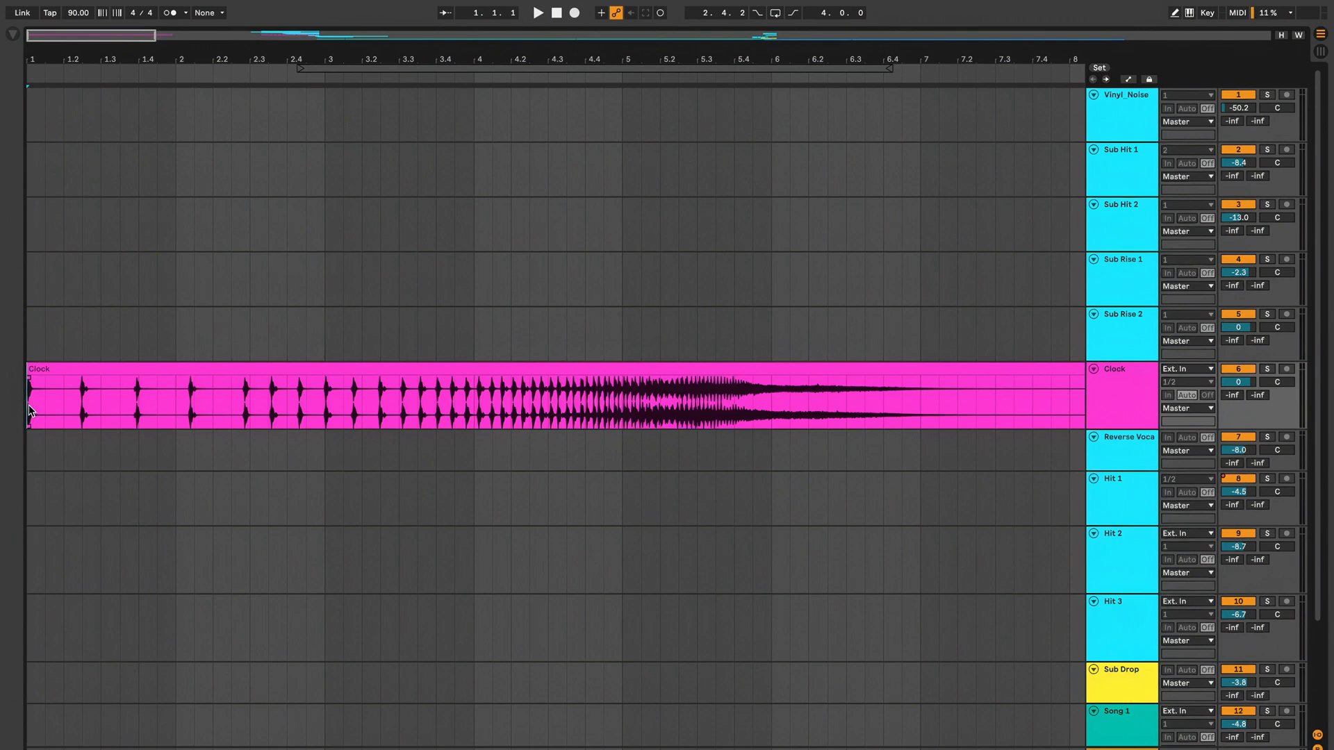
# Open the Pro-R reverb on the Clock track and automate its Mix to rise to 100% at the end of the clips.
pyautogui.press('space')
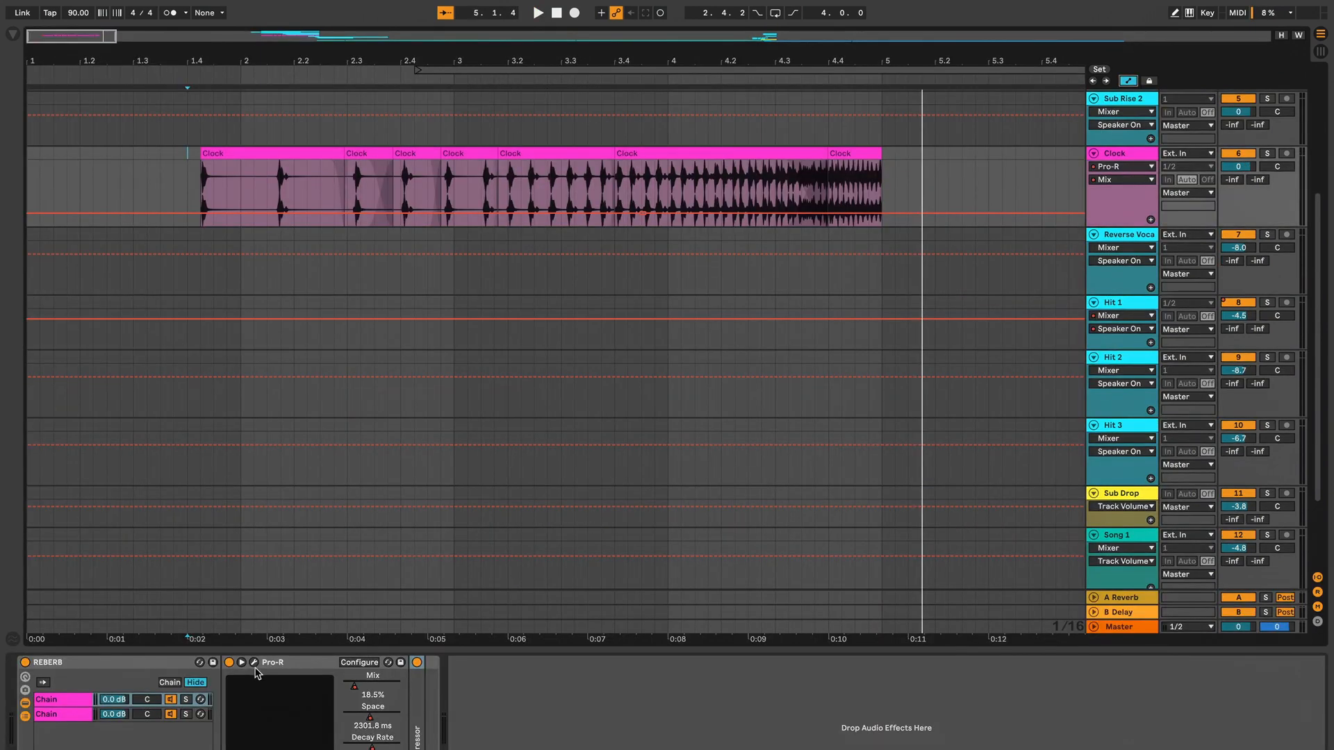
pyautogui.click(254, 663)
pyautogui.moveTo(964, 335)
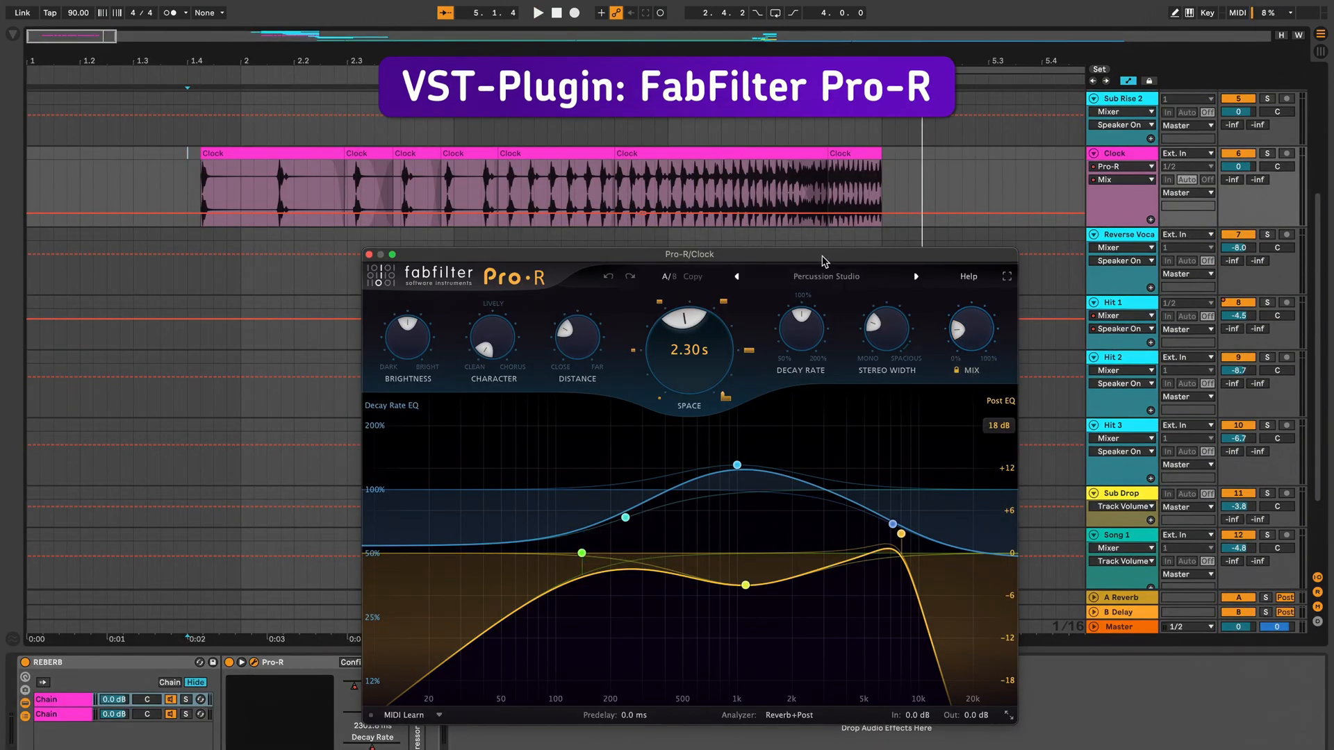
pyautogui.moveTo(825, 261); pyautogui.dragTo(724, 265)
pyautogui.click(640, 214)
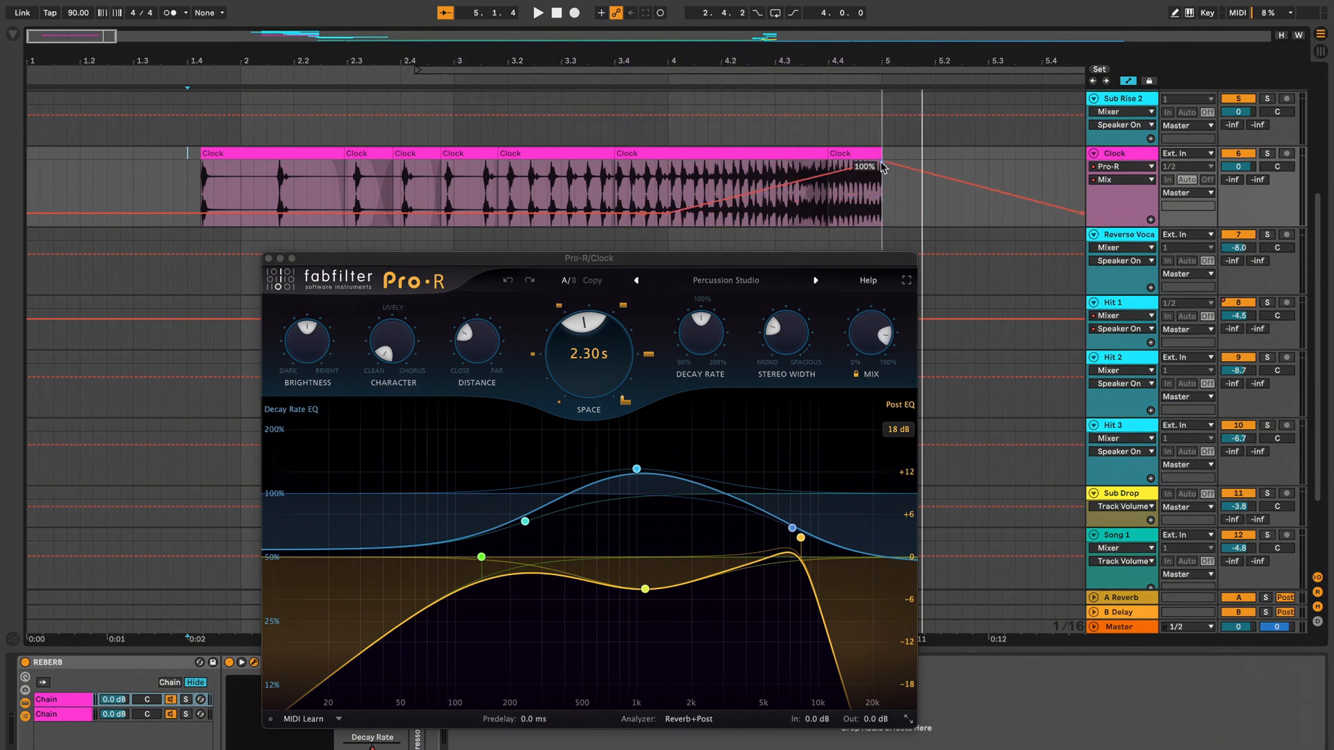
pyautogui.click(393, 82)
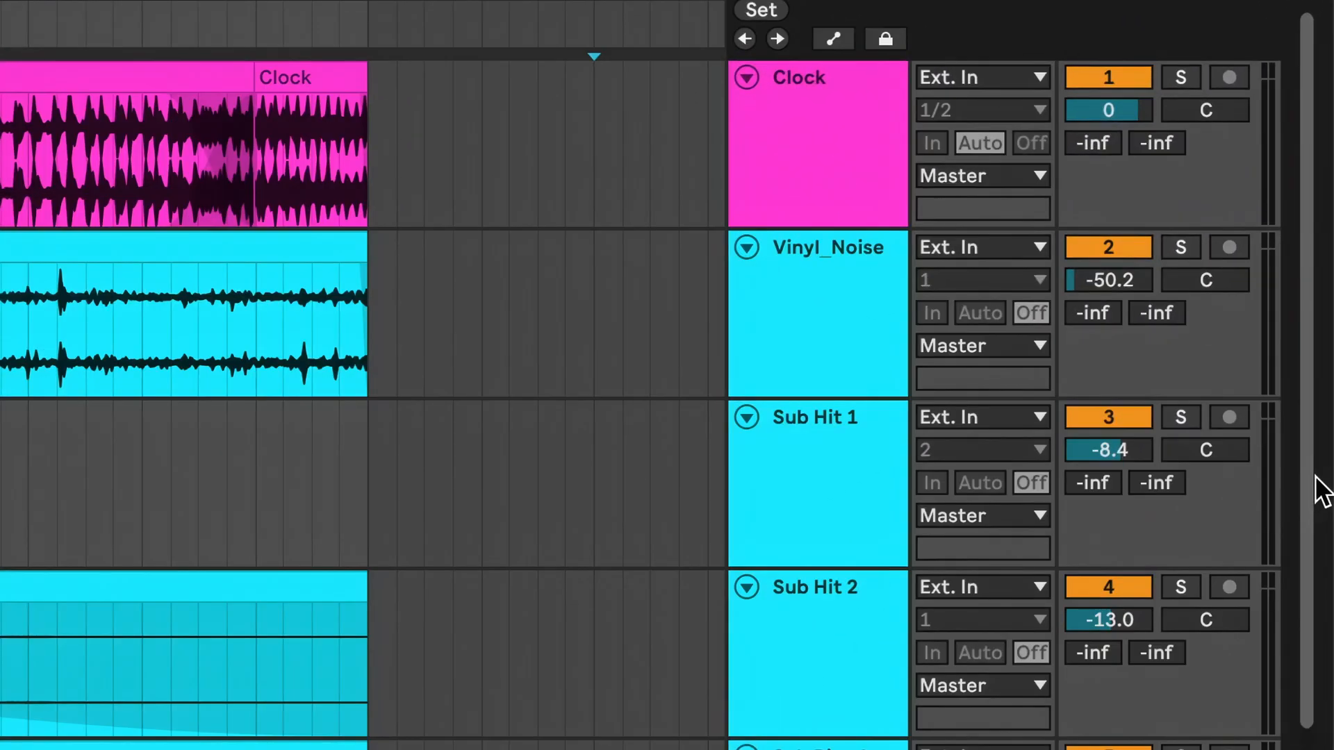
# Play the arrangement from bar 13 to review the Clock, sub and hit layers leading into Song 1.
pyautogui.moveTo(1315, 476); pyautogui.dragTo(1313, 749)
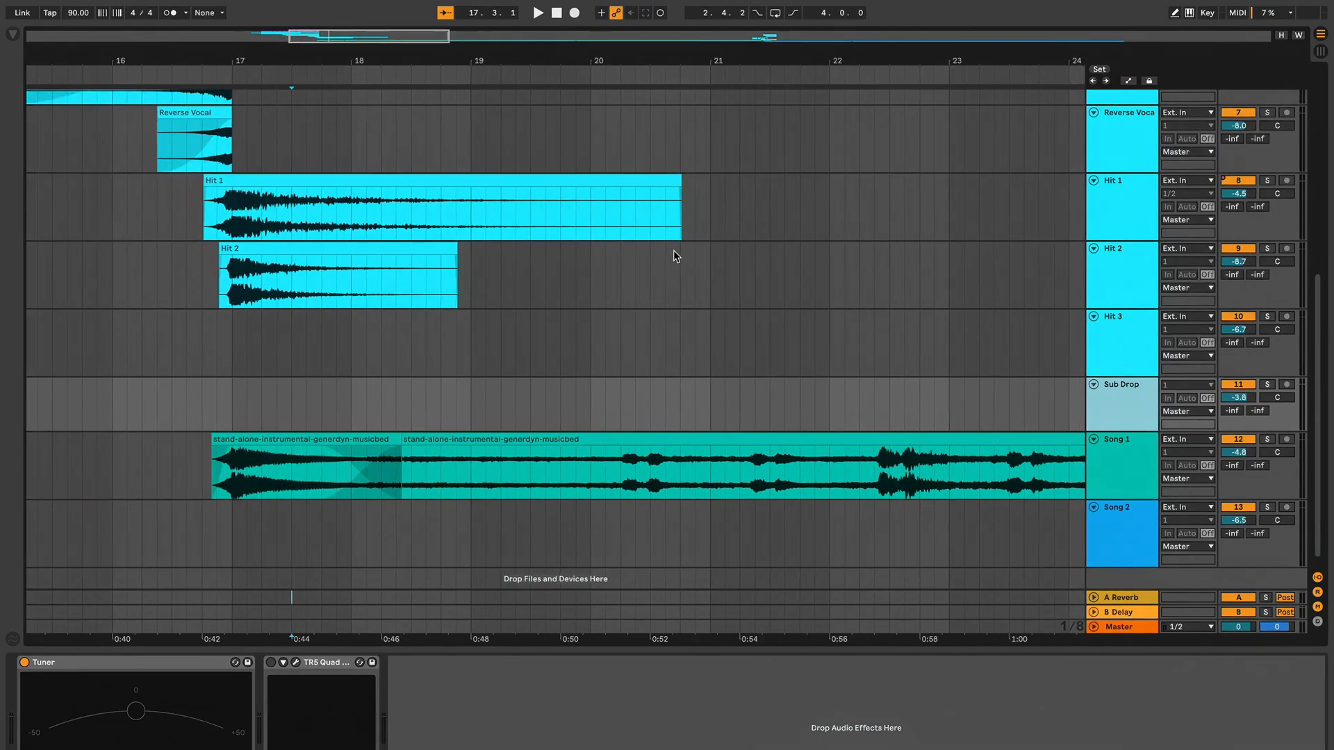
pyautogui.scroll(-3, 673, 250)
pyautogui.moveTo(462, 63); pyautogui.dragTo(702, 63)
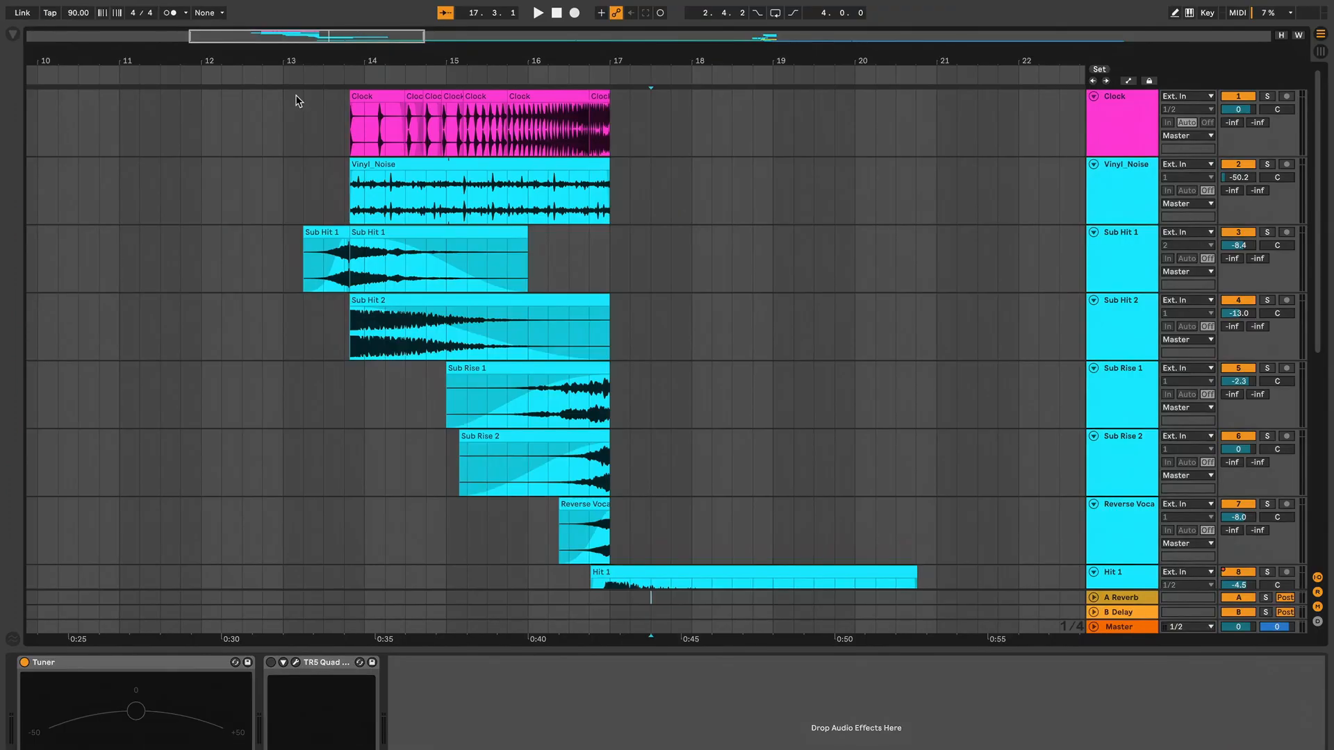
pyautogui.click(297, 101)
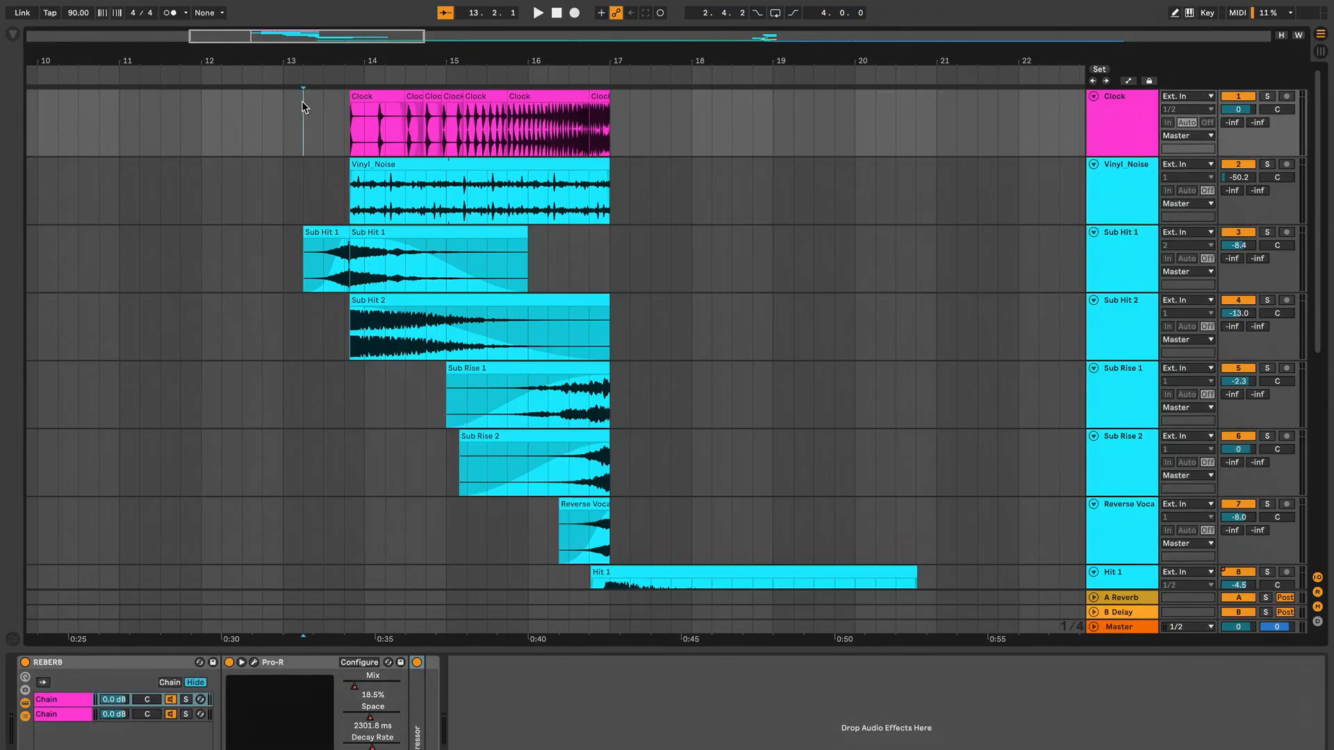
pyautogui.press('space')
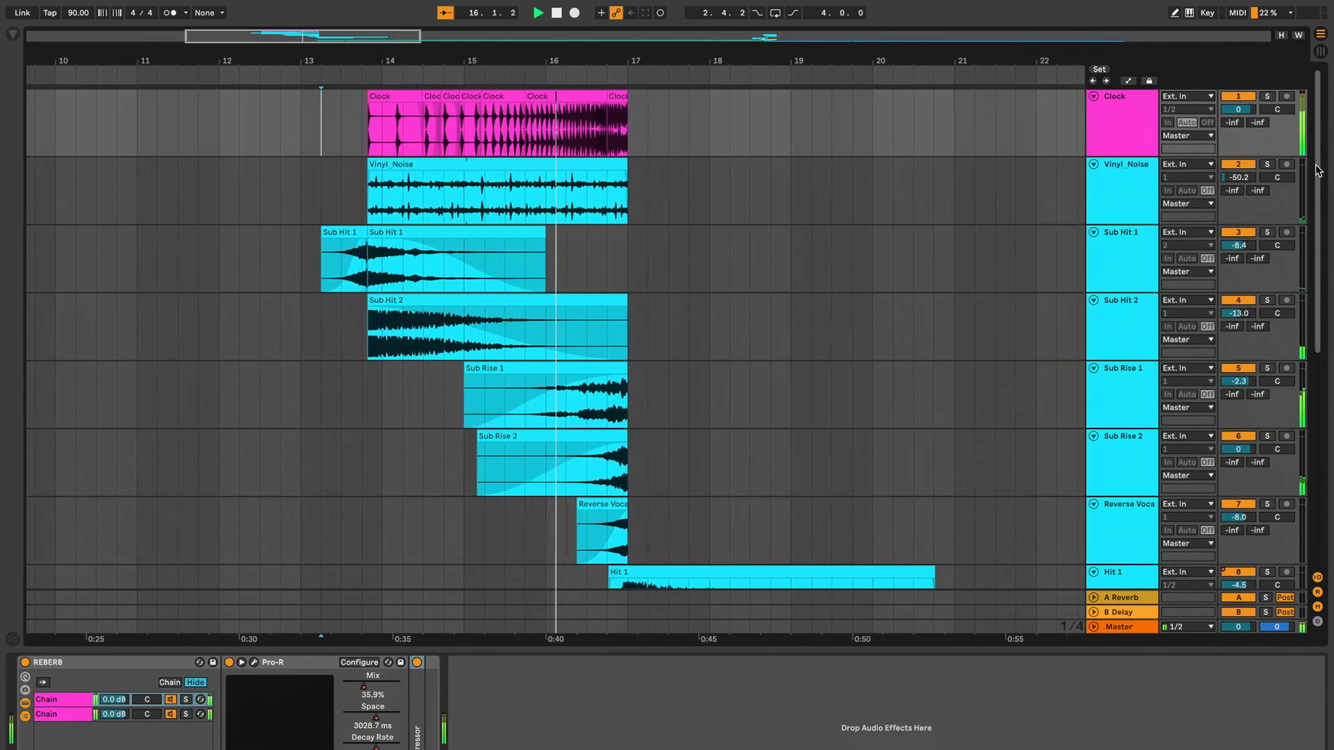
pyautogui.moveTo(1318, 170); pyautogui.dragTo(1297, 369)
pyautogui.scroll(-2, 1298, 369)
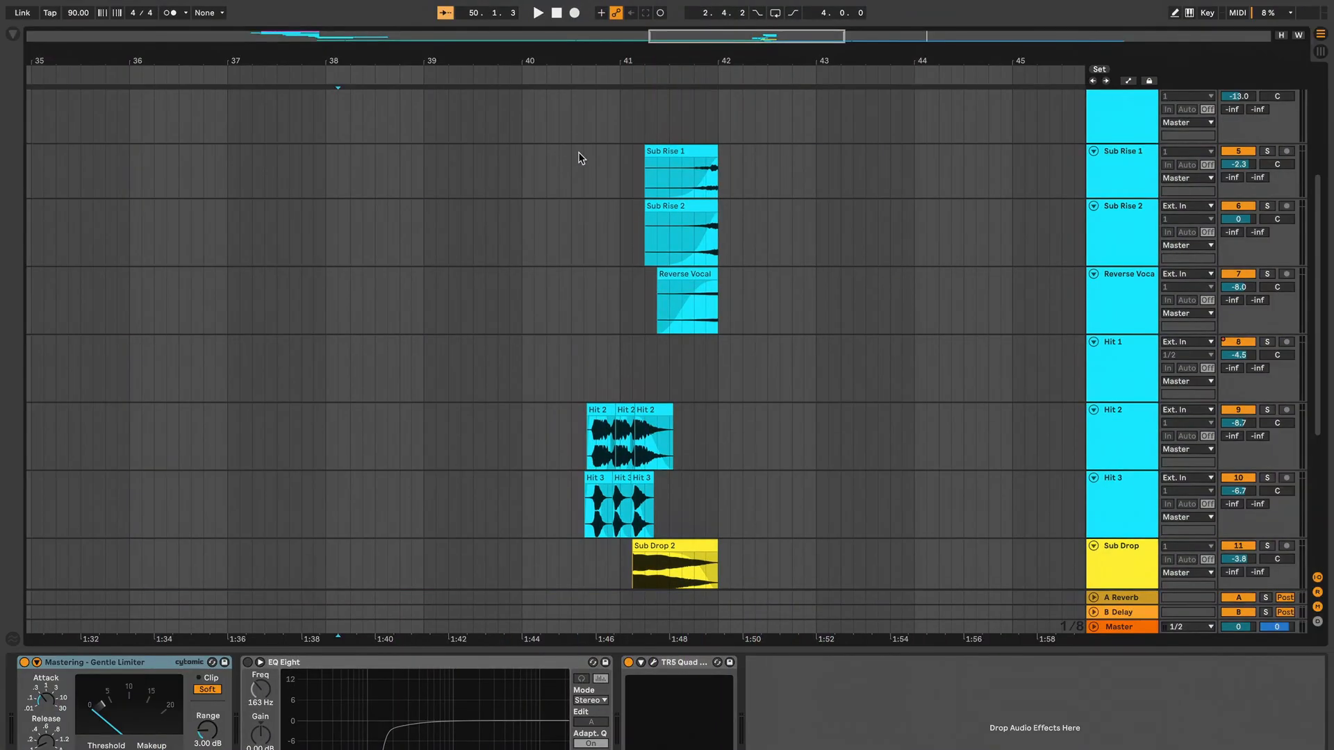
# Examine the rise, hit and sub drop clips around bar 41 and listen to the transition from Song 1 to Song 2.
pyautogui.scroll(5, 644, 57)
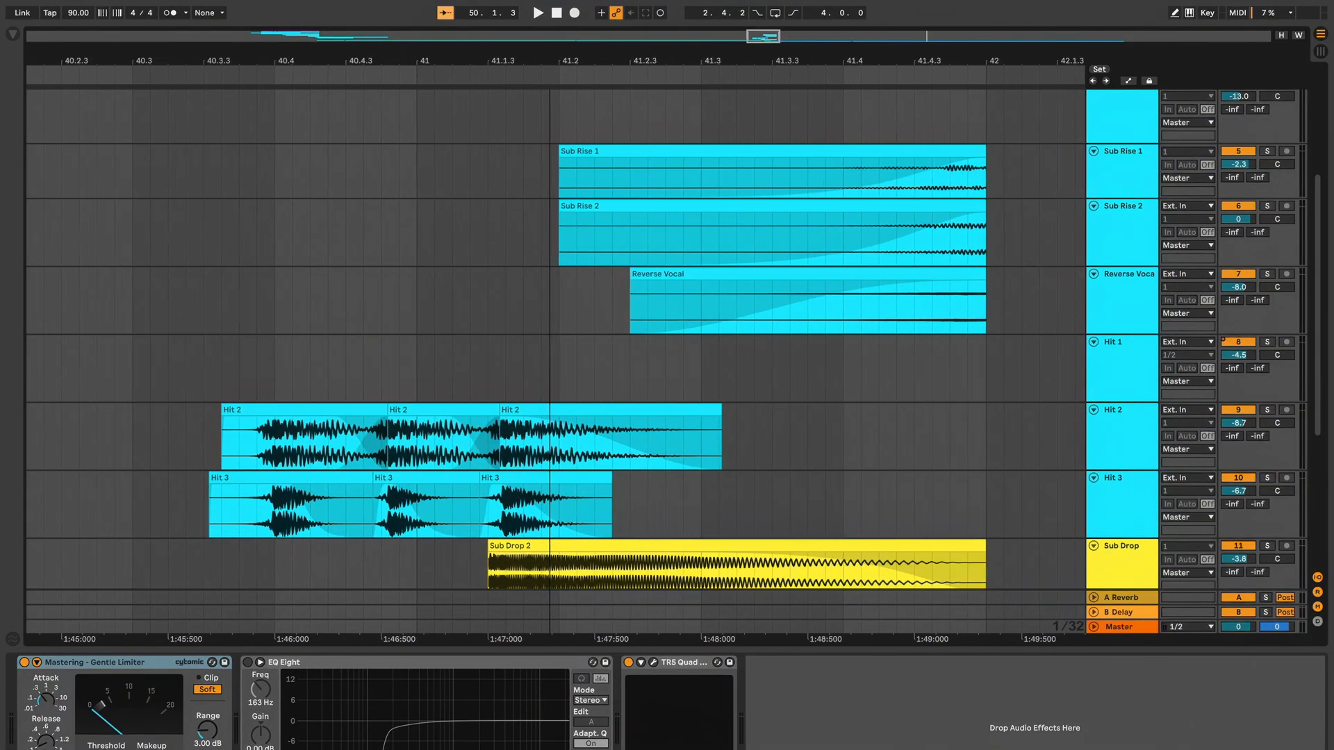
pyautogui.moveTo(1318, 207); pyautogui.dragTo(1307, 256)
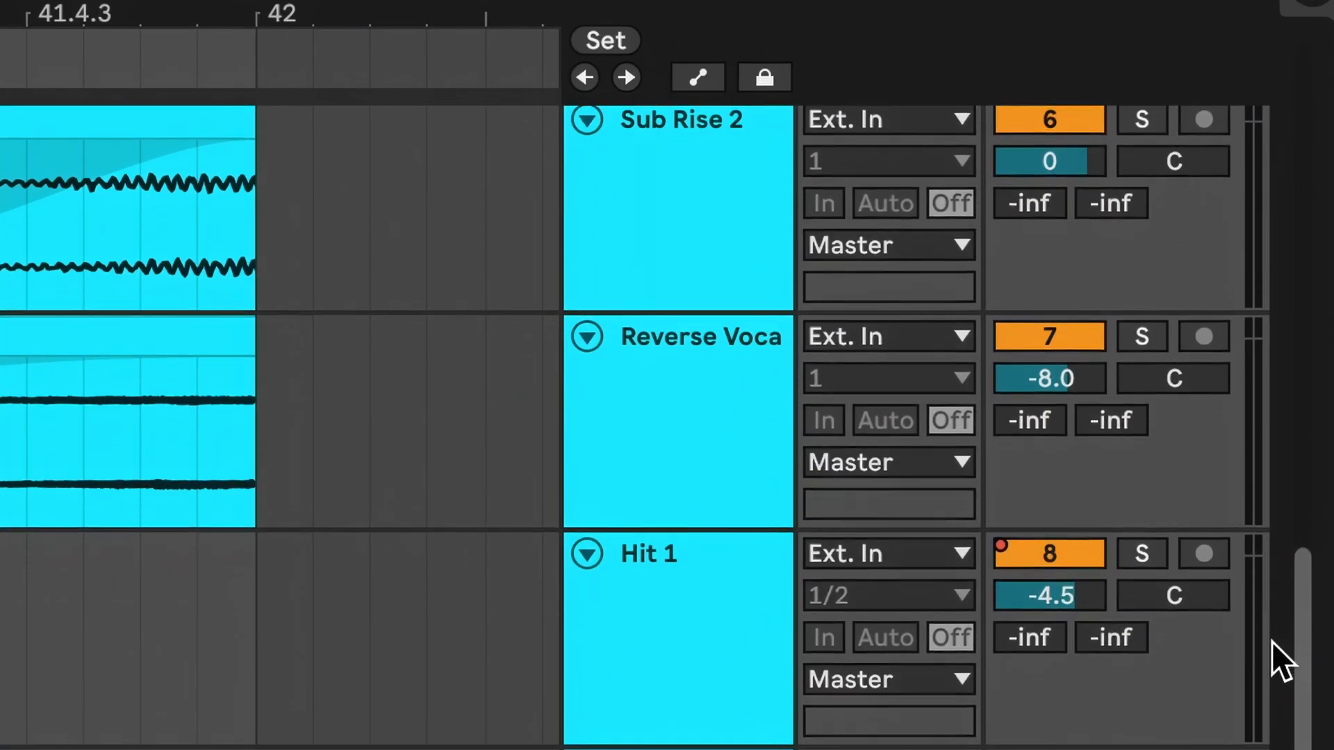
pyautogui.moveTo(1271, 640); pyautogui.dragTo(1285, 749)
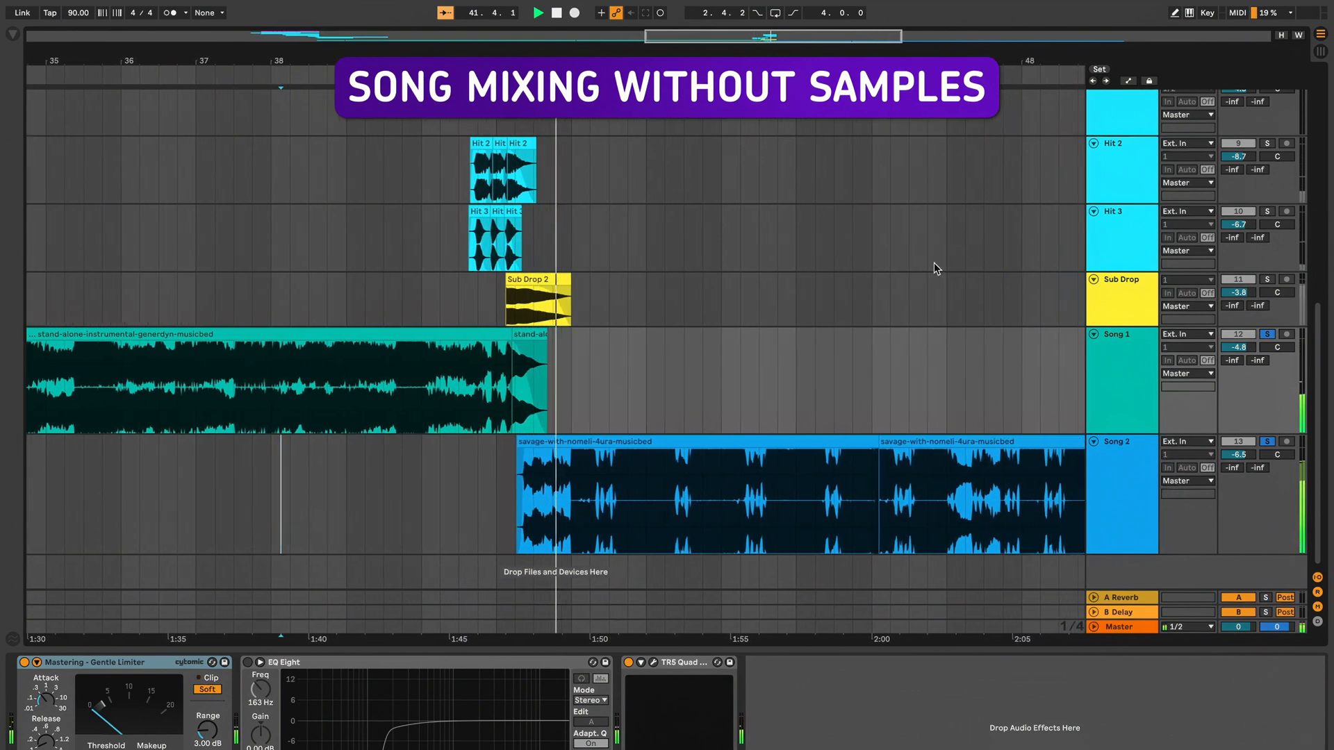
pyautogui.press('space')
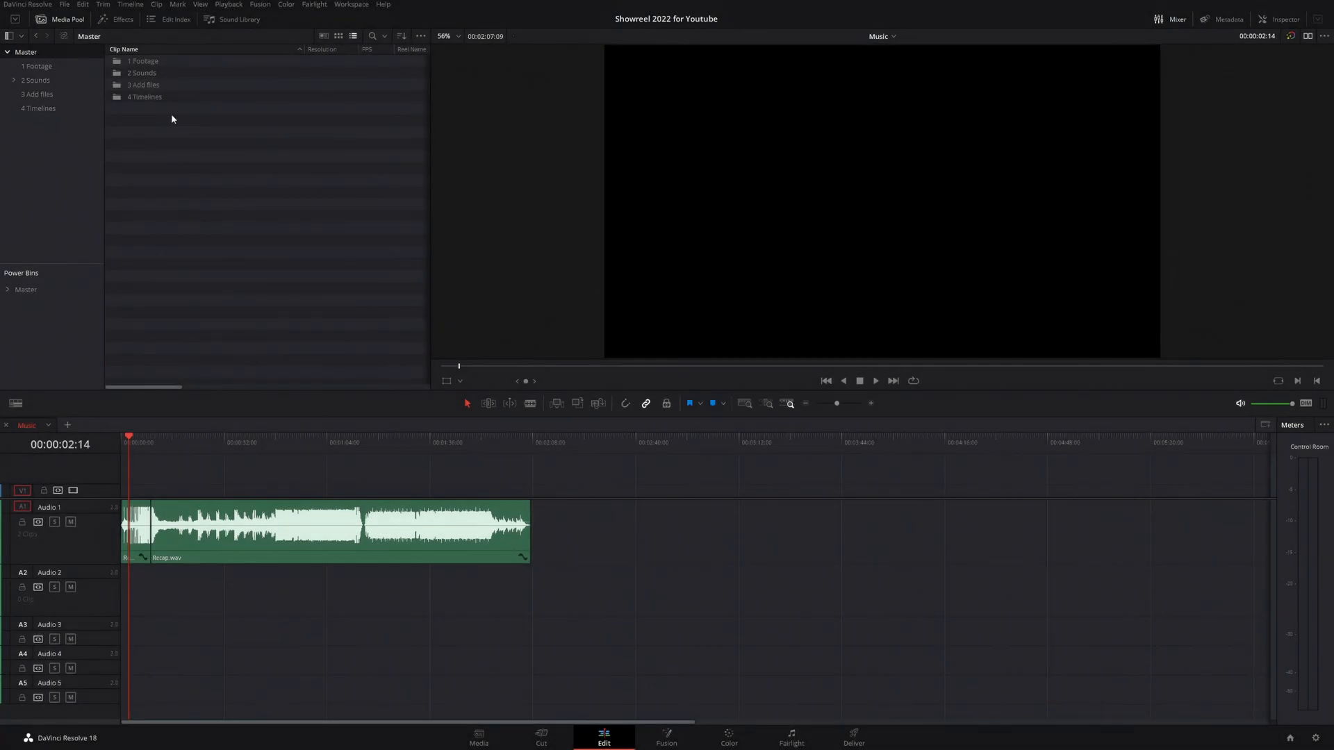
# Switch to DaVinci Resolve, shift the Recap music clips about 14 seconds later, and place Intro.wav from the SFX bin at the start of Audio 1.
pyautogui.doubleClick(136, 73)
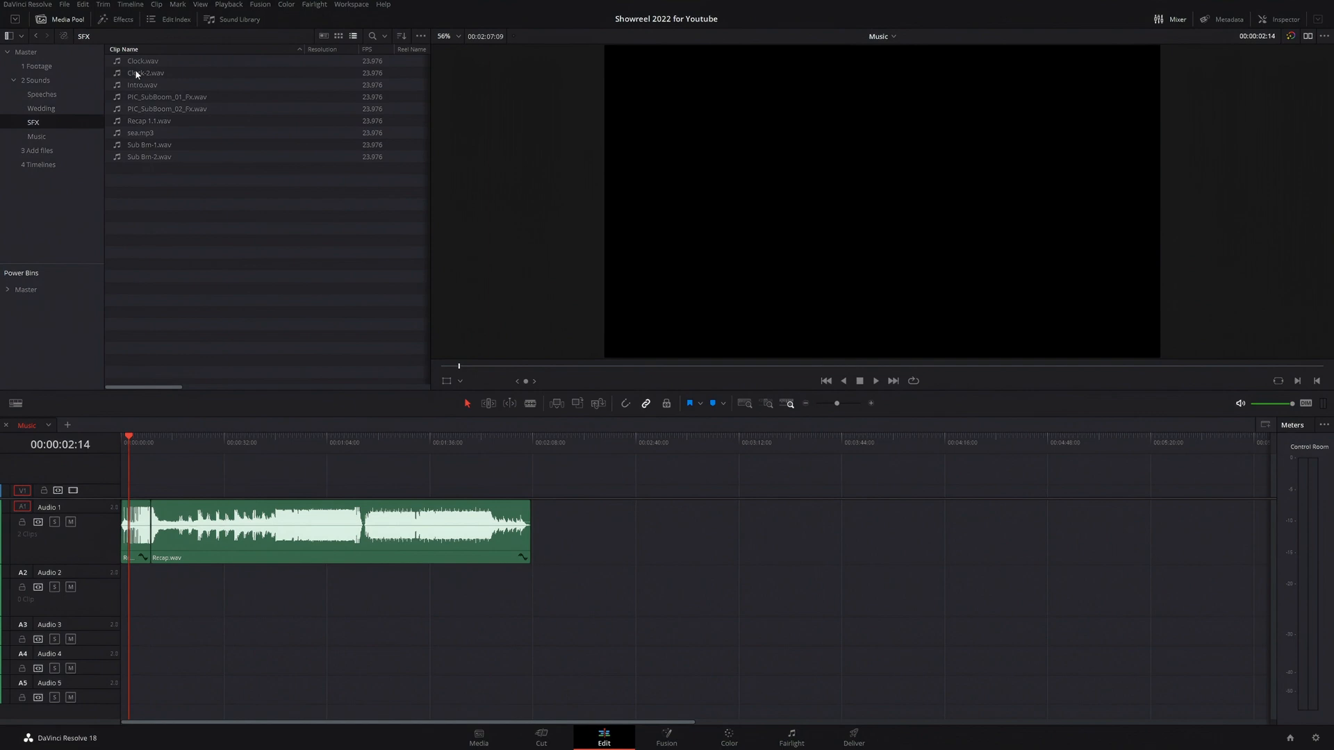
pyautogui.moveTo(146, 87); pyautogui.dragTo(132, 606)
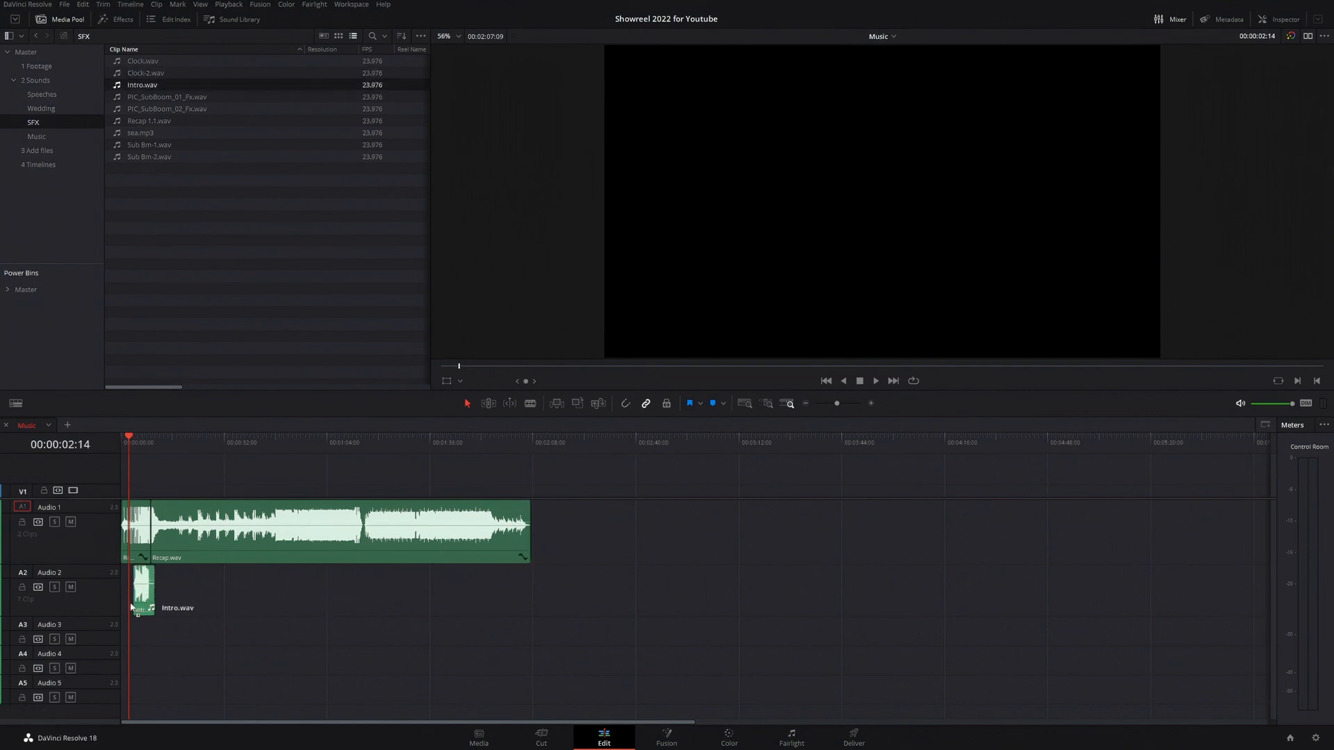
pyautogui.moveTo(208, 539); pyautogui.dragTo(254, 538)
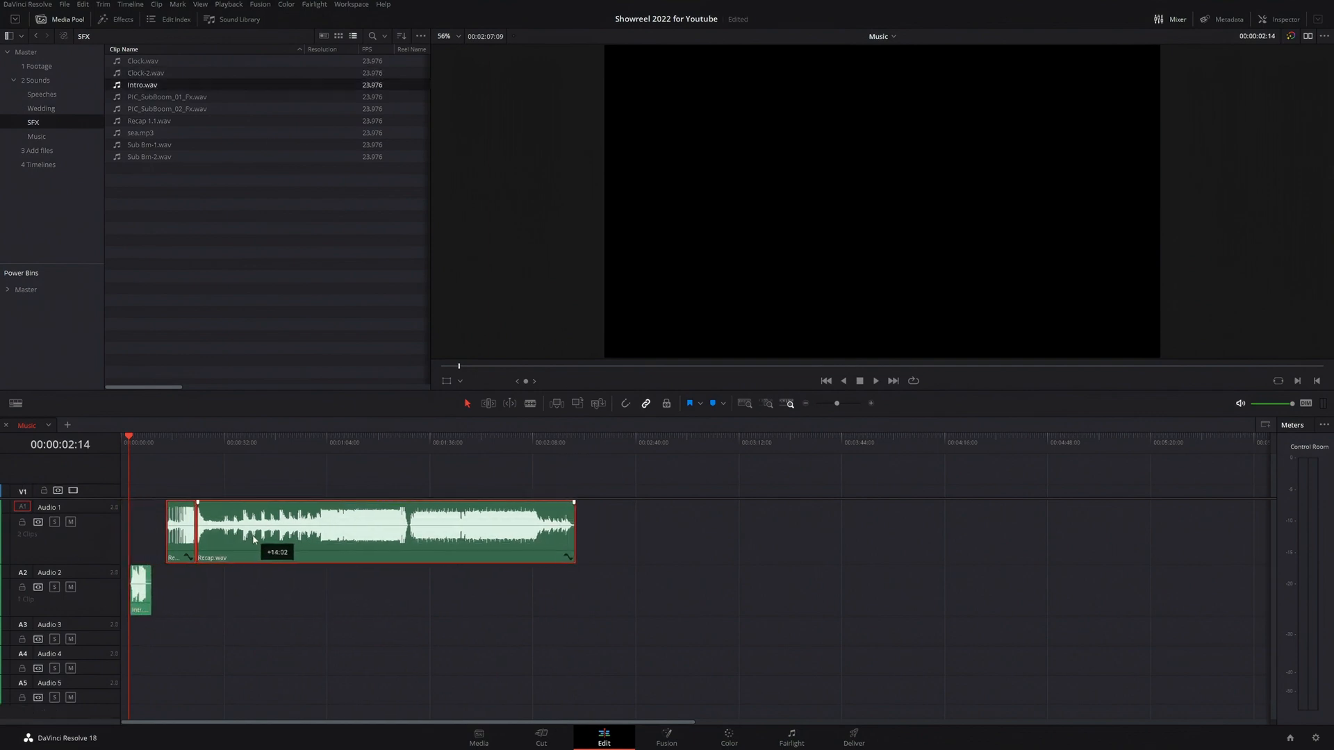
pyautogui.moveTo(143, 588); pyautogui.dragTo(135, 549)
# Normalize the audio levels of the Intro.wav clip and play it from the start of the timeline.
pyautogui.rightClick(136, 549)
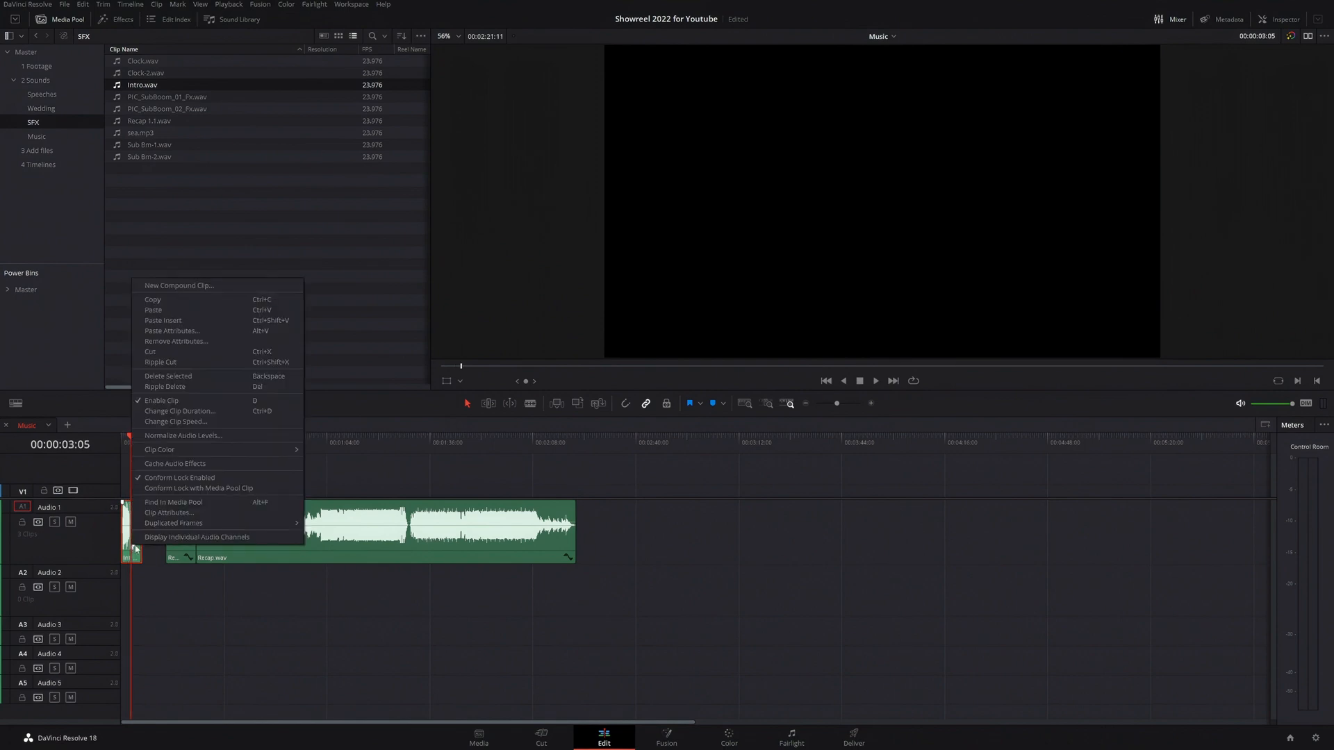
pyautogui.click(186, 435)
pyautogui.click(223, 481)
pyautogui.hotkey('ctrl', '=')
pyautogui.hotkey('ctrl', '=')
pyautogui.hotkey('ctrl', '=')
pyautogui.hotkey('ctrl', '=')
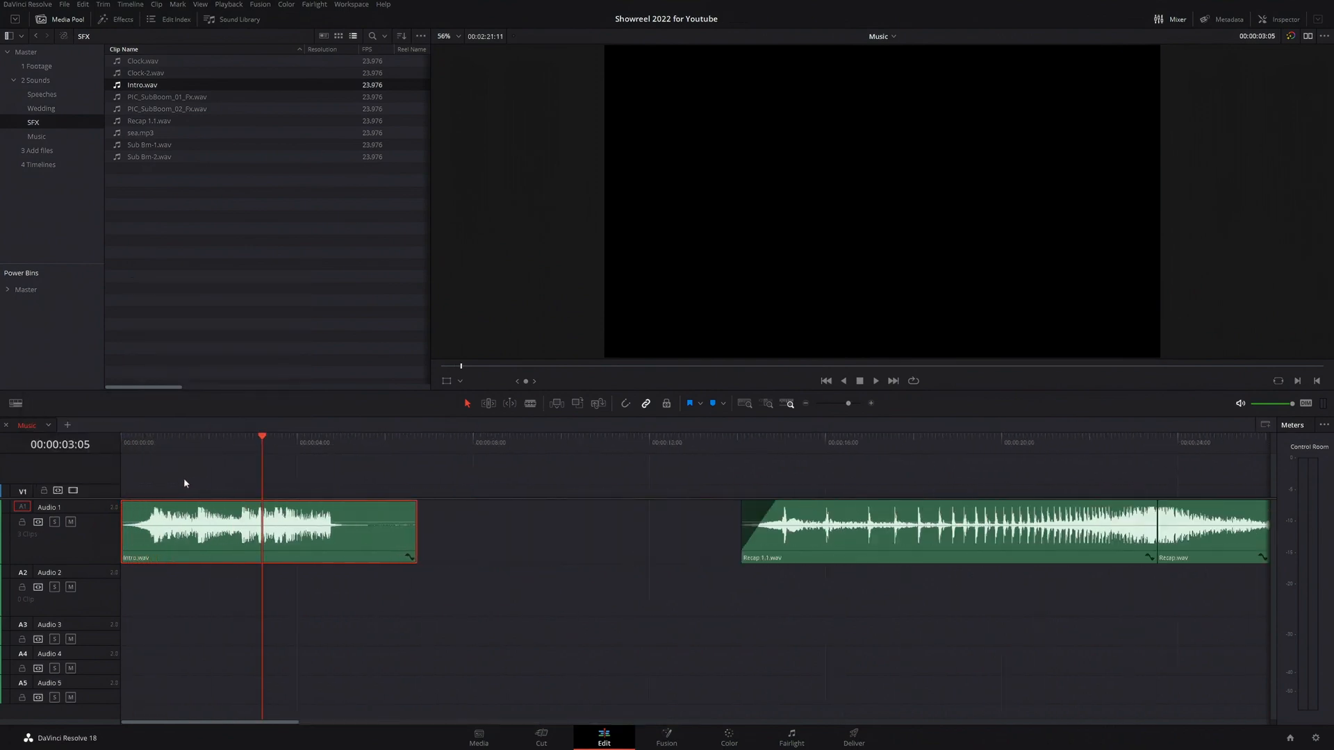
pyautogui.press('Home')
pyautogui.press('space')
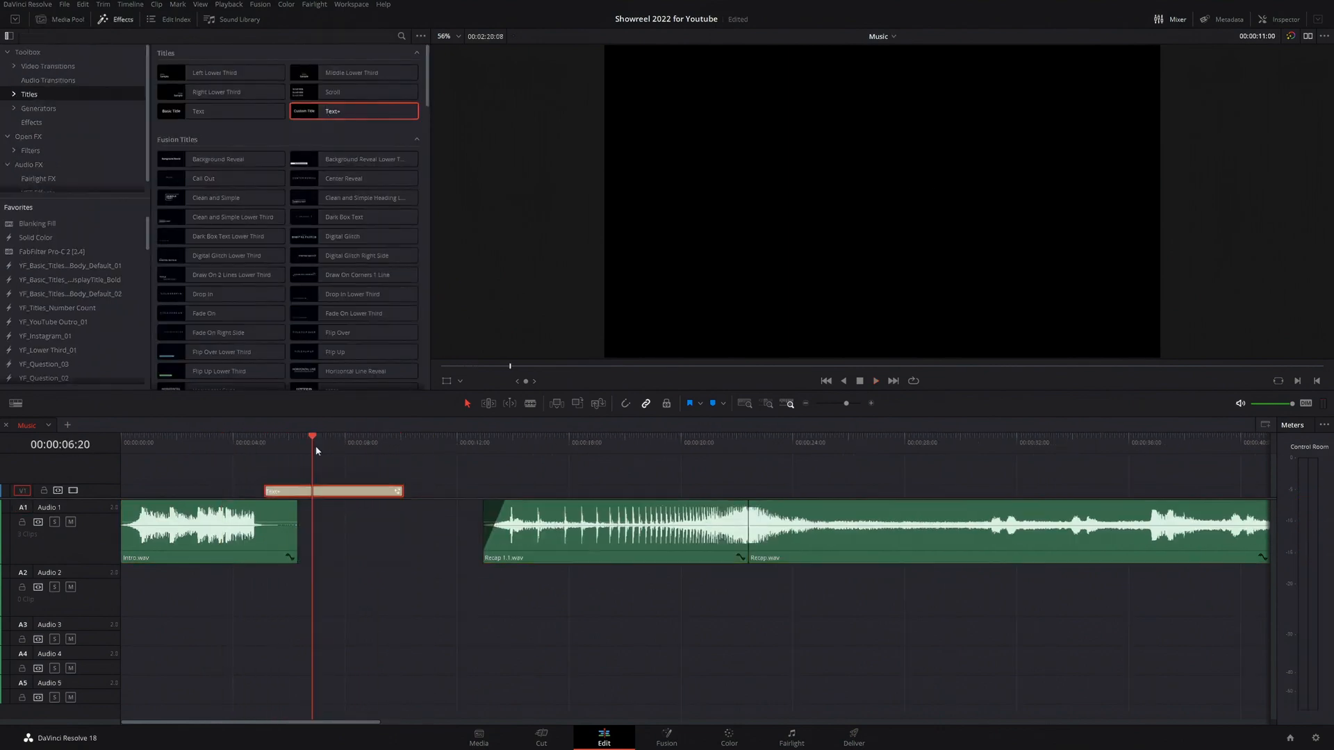
# Set the title text to "TLIC PRESENTS" and place PIC_SubBoom_01_Fx.wav on Audio 2 beneath the title.
pyautogui.write('TLIC PRESENTS')
pyautogui.click(1249, 238)
pyautogui.click(1221, 415)
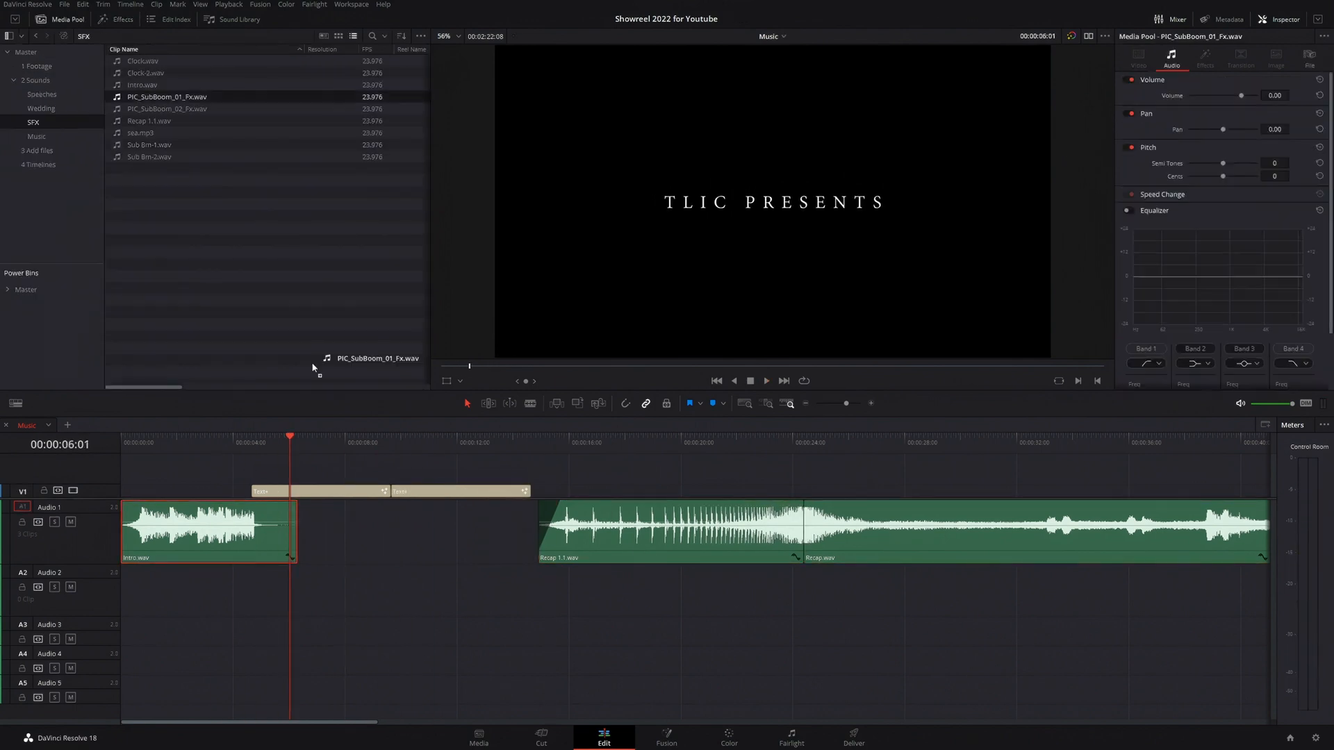
pyautogui.moveTo(319, 363); pyautogui.dragTo(286, 591)
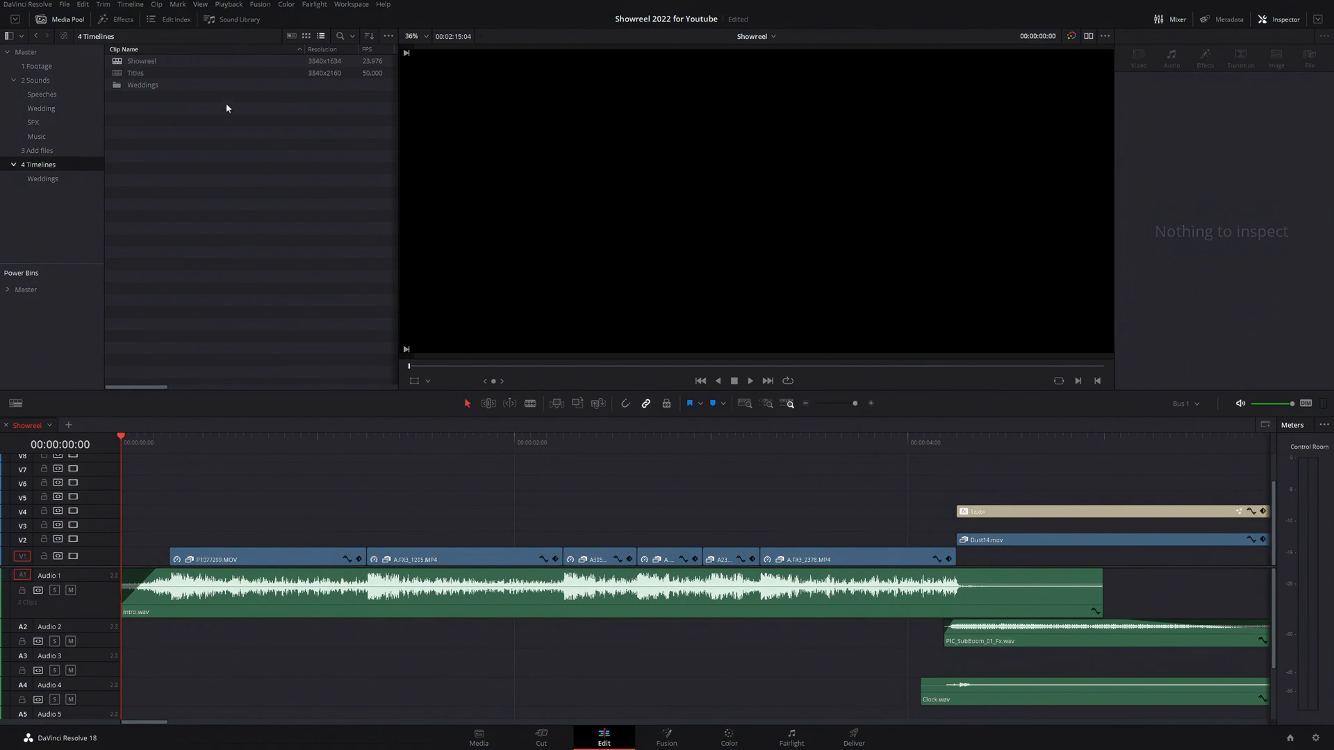
# Open the timeline settings of the Showreel timeline.
pyautogui.rightClick(146, 65)
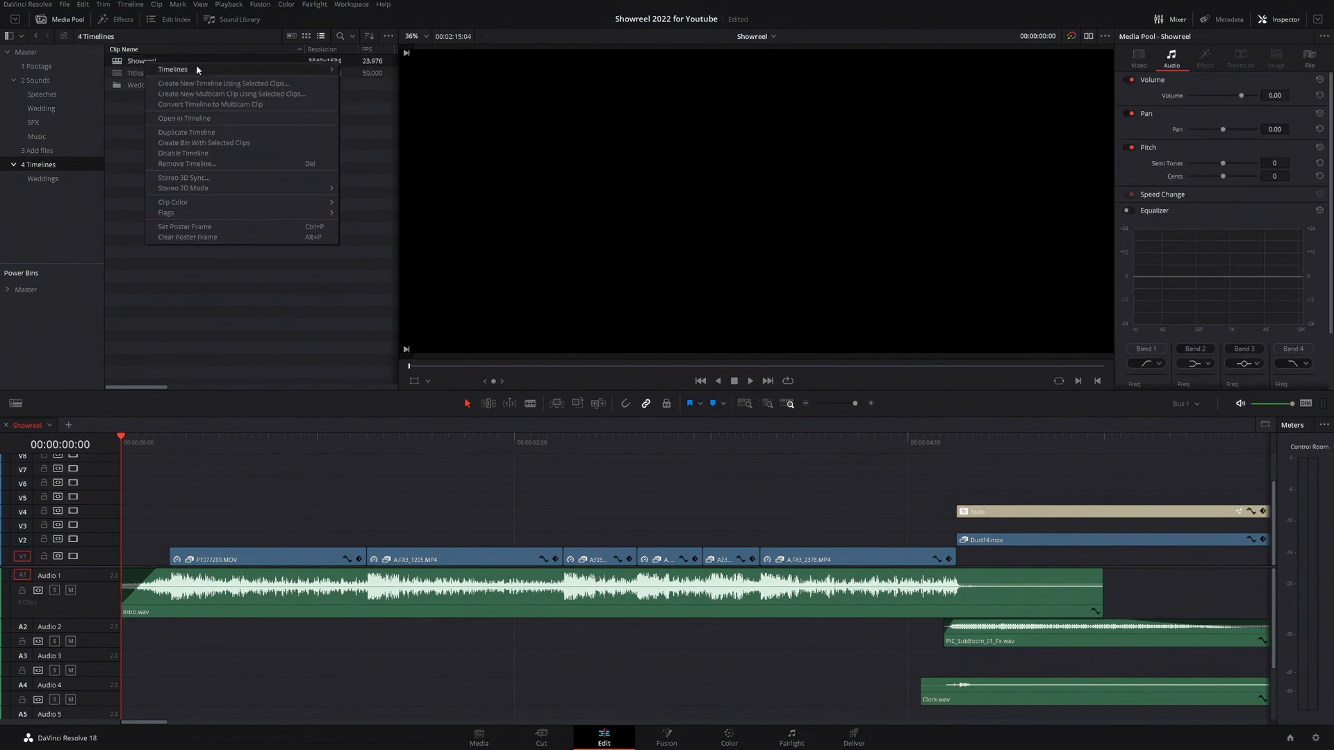
pyautogui.moveTo(203, 69)
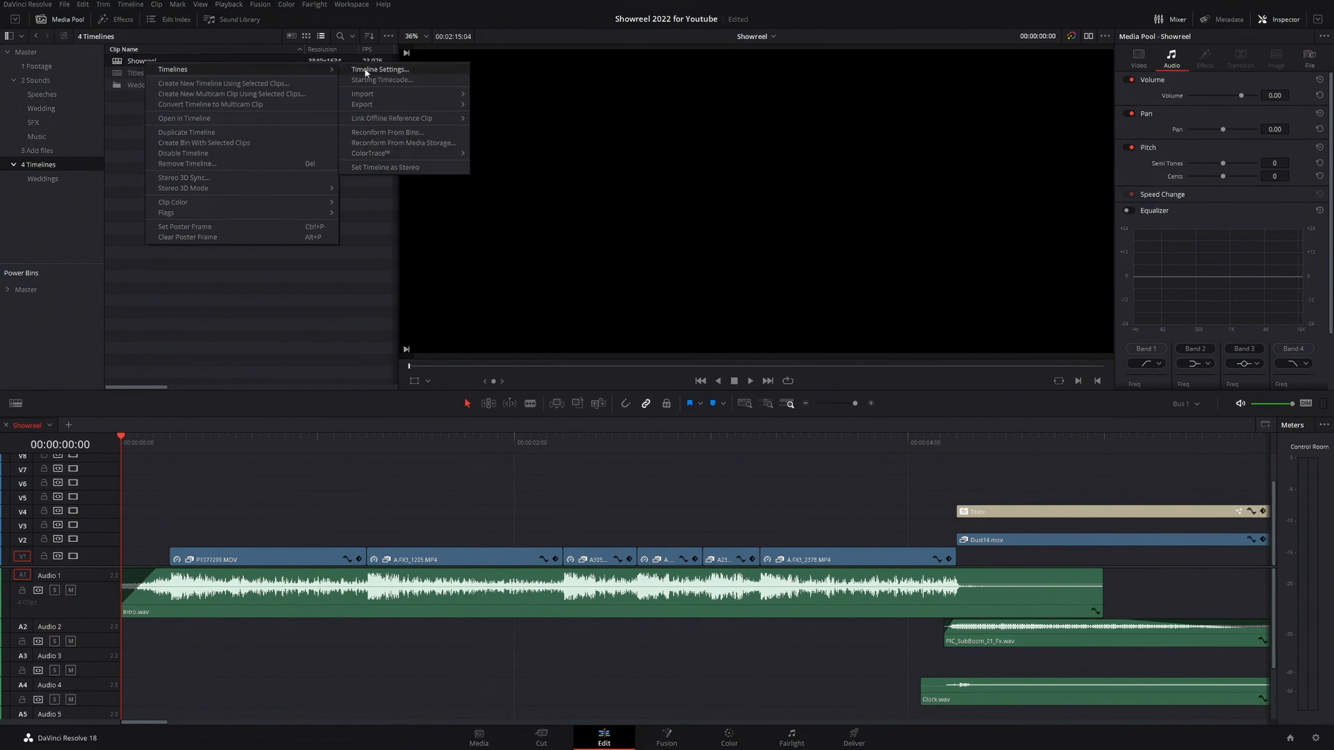
pyautogui.click(367, 70)
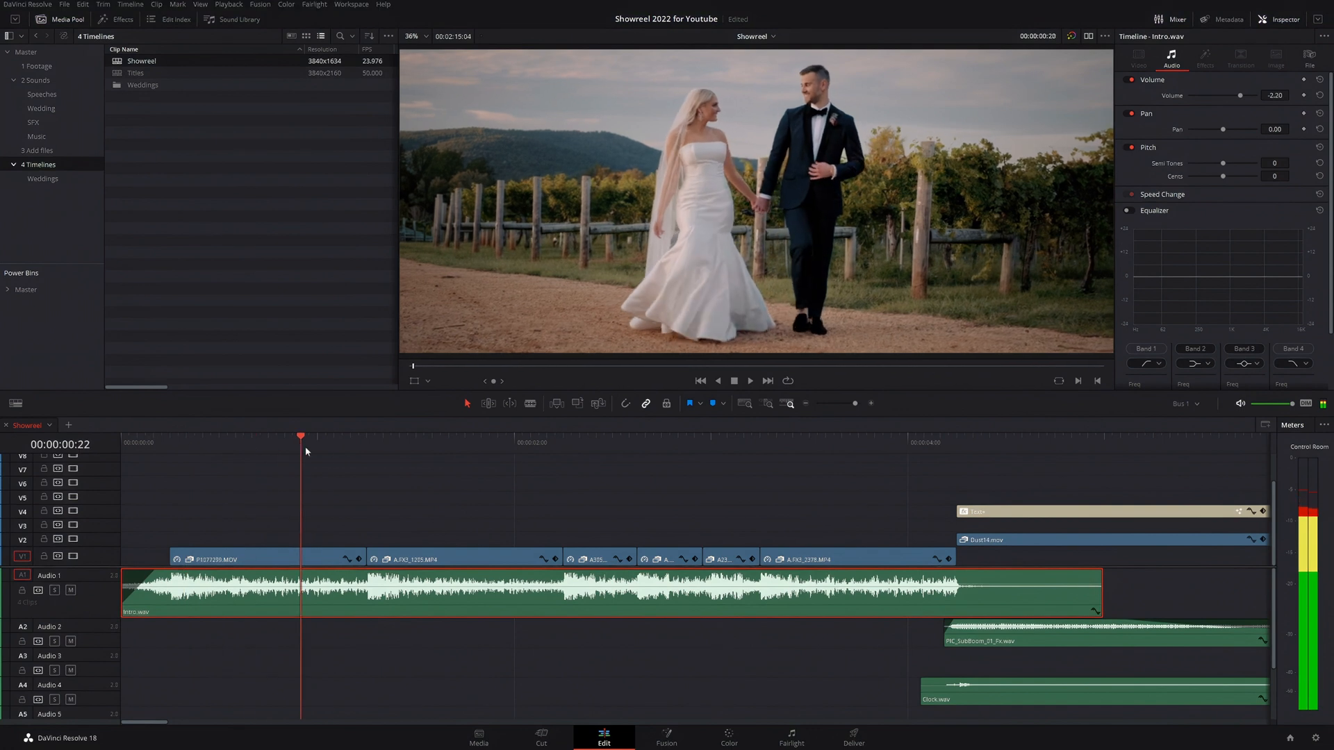
# Scrub through the Showreel timeline from the opening wedding shots onward to review how clips, titles and sound effects are arranged.
pyautogui.moveTo(306, 452); pyautogui.dragTo(903, 459)
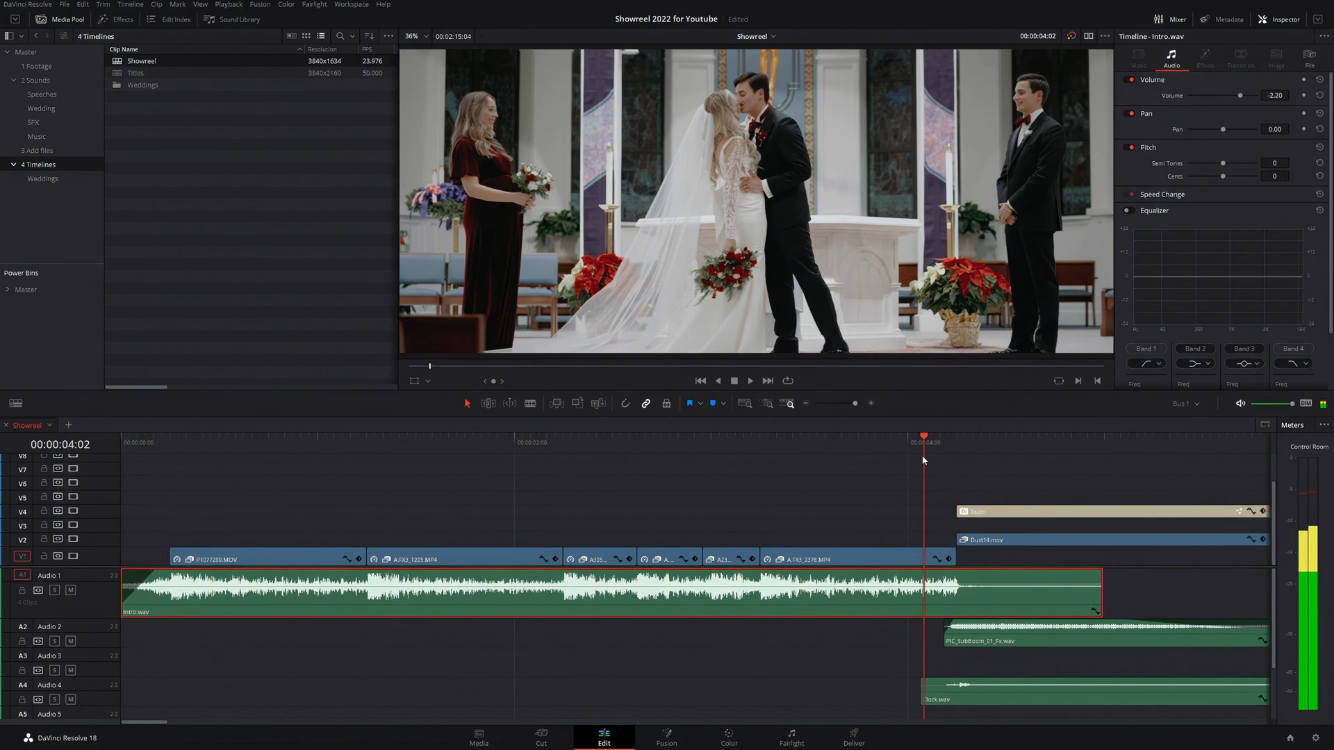
pyautogui.scroll(-3, 695, 483)
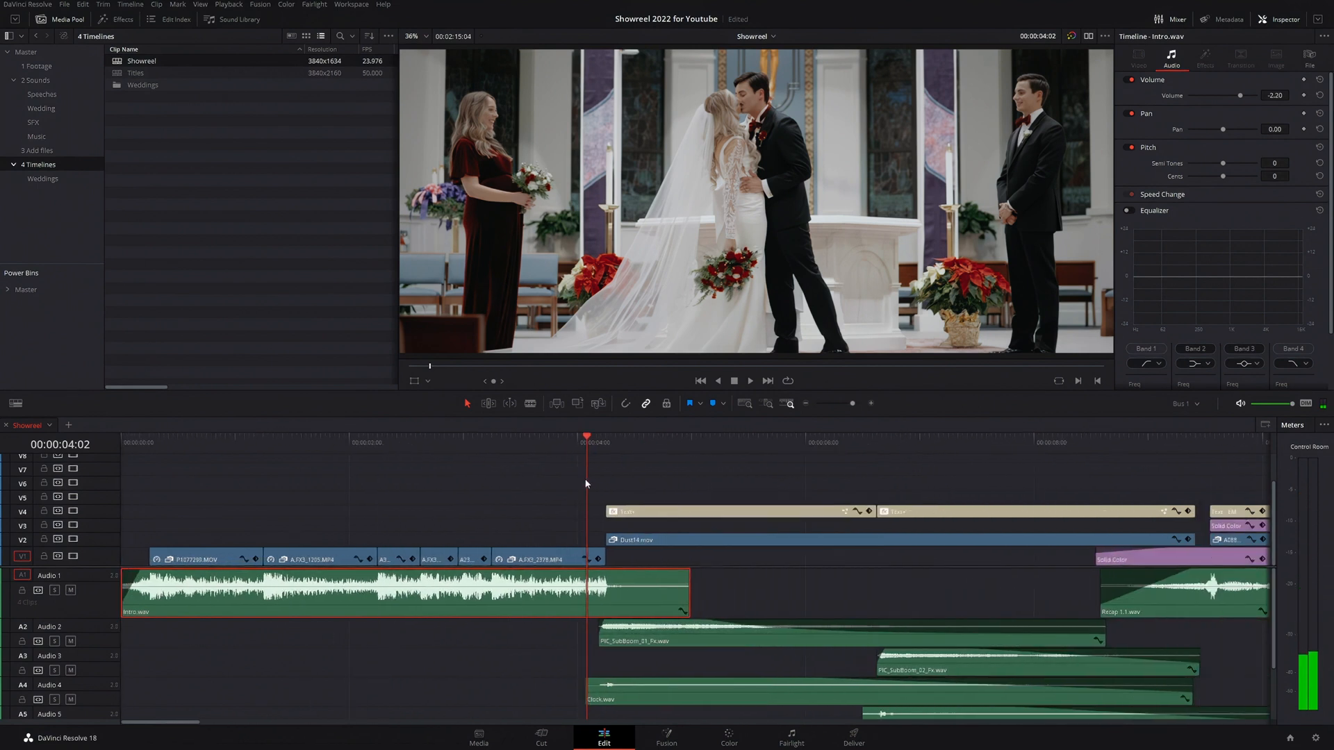
pyautogui.hscroll(3, 392, 471)
pyautogui.moveTo(317, 447); pyautogui.dragTo(410, 452)
pyautogui.moveTo(512, 459); pyautogui.dragTo(615, 466)
pyautogui.moveTo(703, 462); pyautogui.dragTo(926, 471)
pyautogui.hscroll(5, 566, 518)
pyautogui.hscroll(3, 566, 518)
pyautogui.moveTo(389, 453); pyautogui.dragTo(514, 453)
pyautogui.hscroll(4, 759, 458)
pyautogui.hscroll(5, 824, 456)
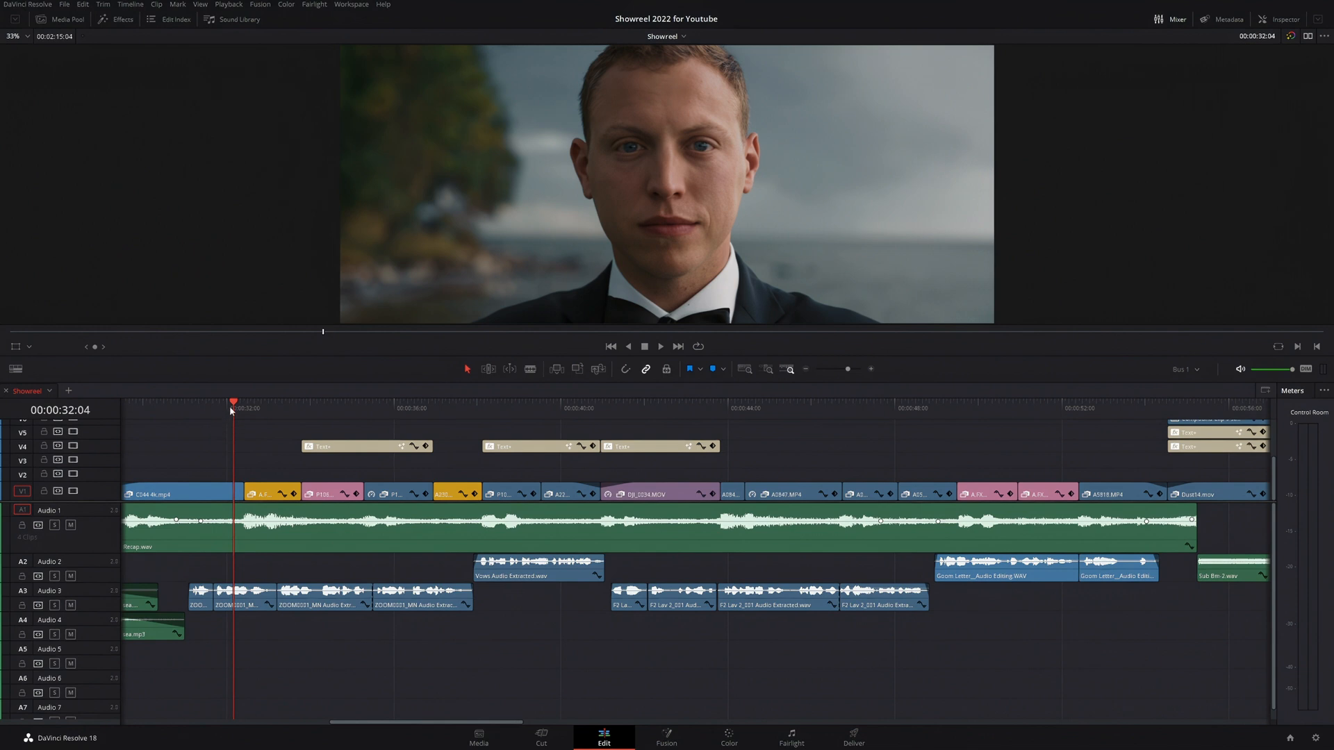
# Play the section from about 31 seconds to review the titles and spoken audio over Recap.wav, and replay the music passage around 24 seconds.
pyautogui.moveTo(230, 409); pyautogui.dragTo(196, 410)
pyautogui.press('space')
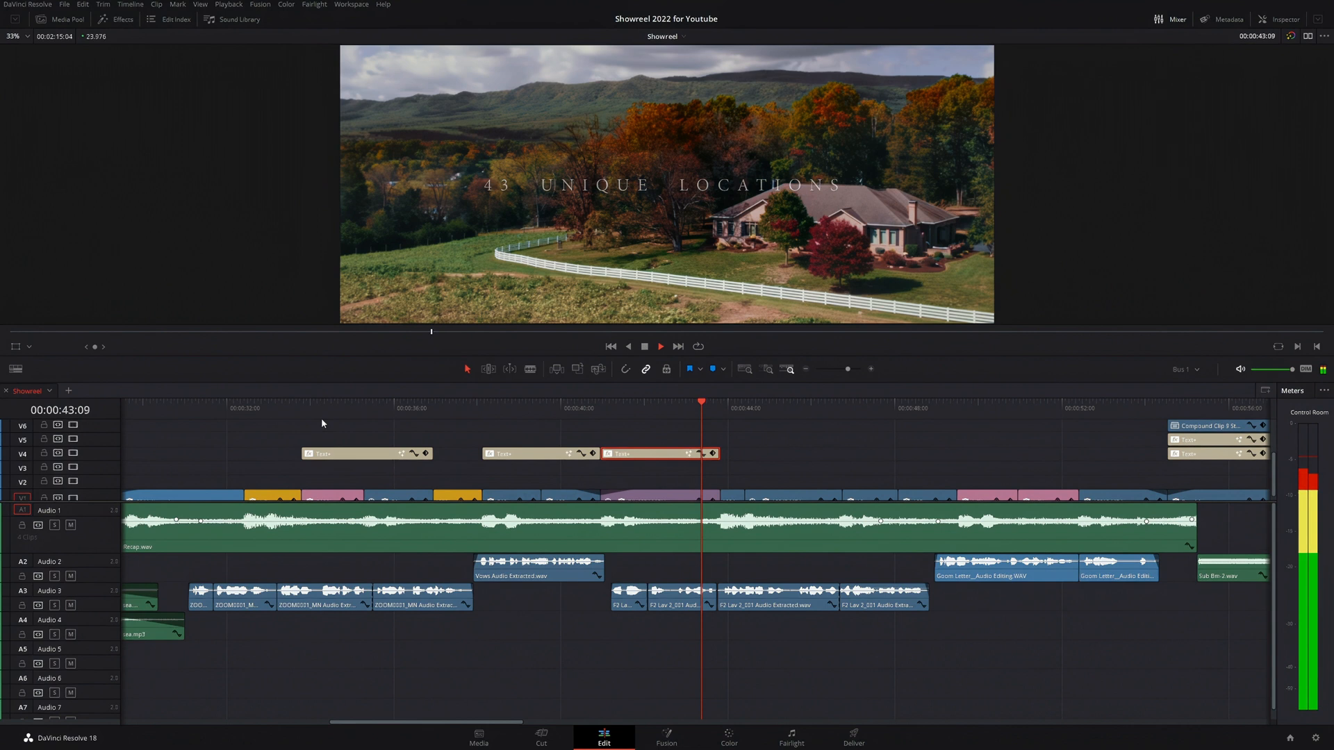
pyautogui.scroll(-1, 321, 418)
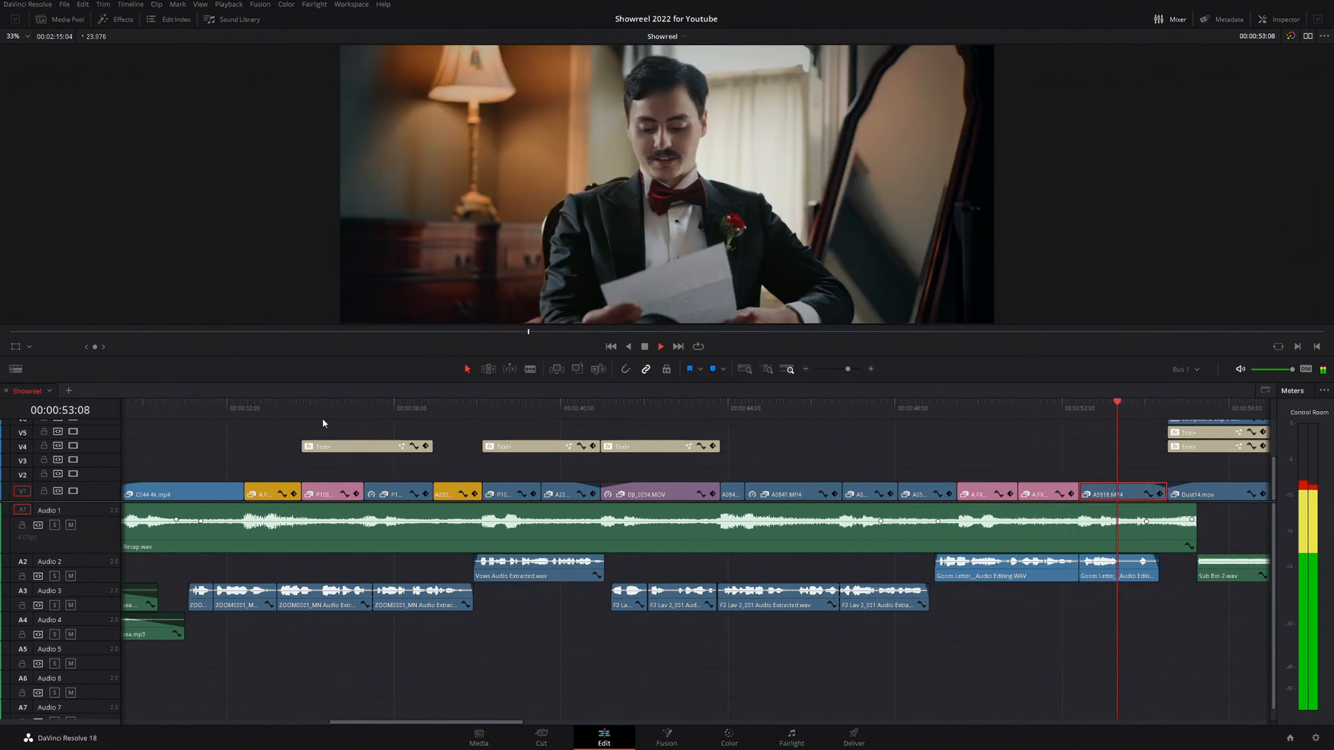
pyautogui.press('space')
pyautogui.click(204, 543)
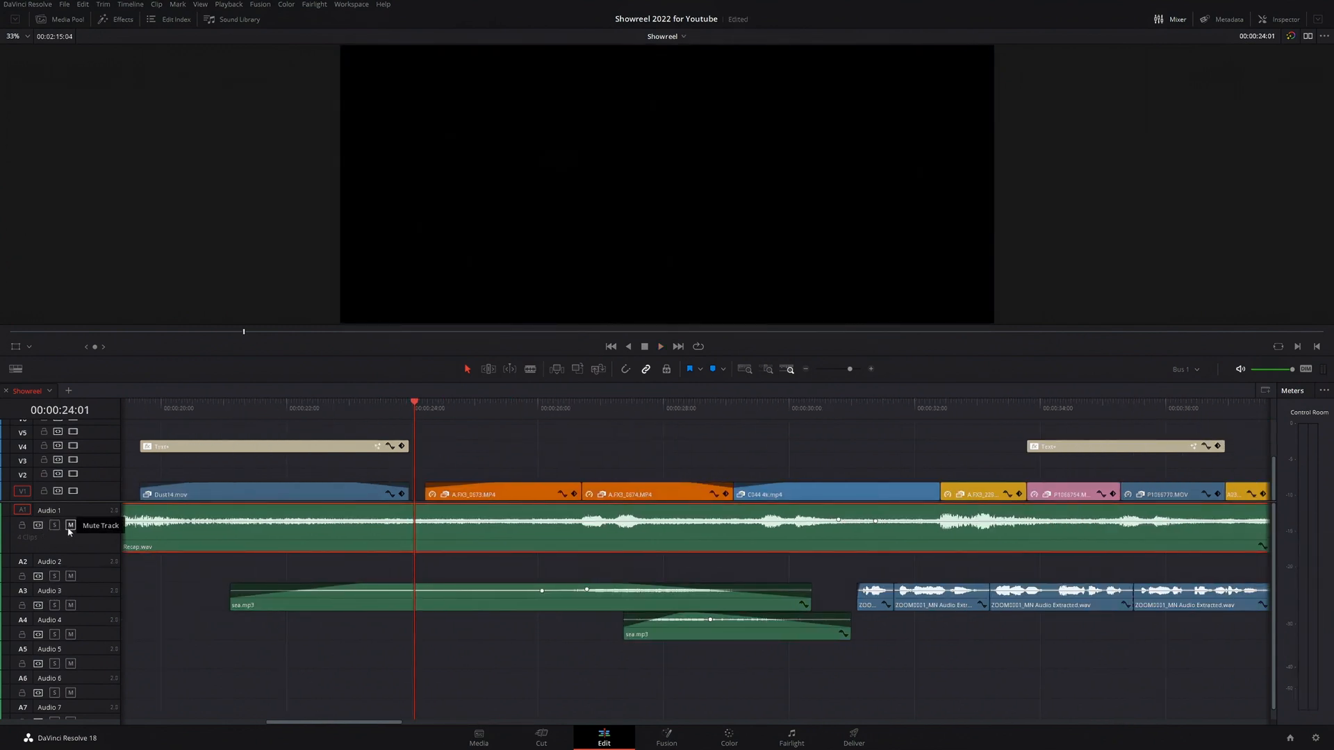
pyautogui.press('space')
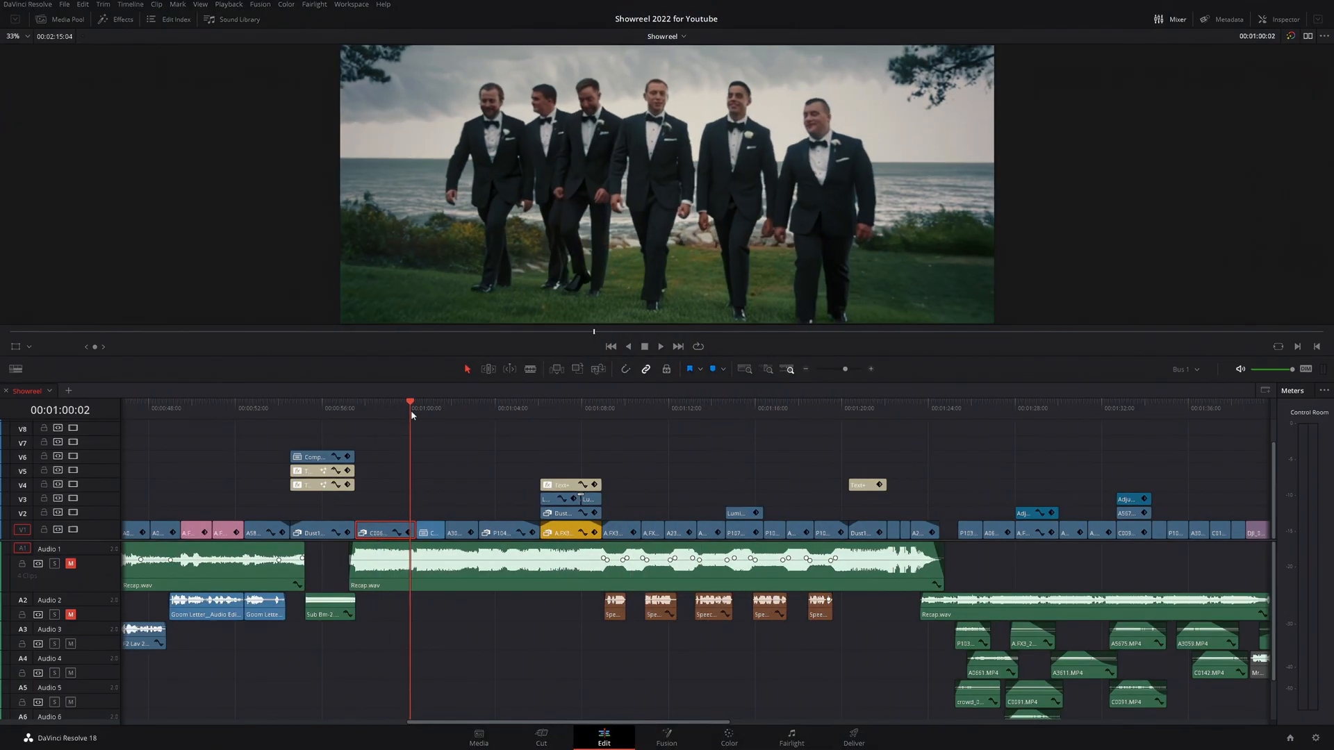
# Scrub the section after one minute and examine the dust and luminary overlays beneath the "THEIR WEDDING MEMORIES" title.
pyautogui.moveTo(412, 415); pyautogui.dragTo(918, 479)
pyautogui.moveTo(569, 412); pyautogui.dragTo(559, 414)
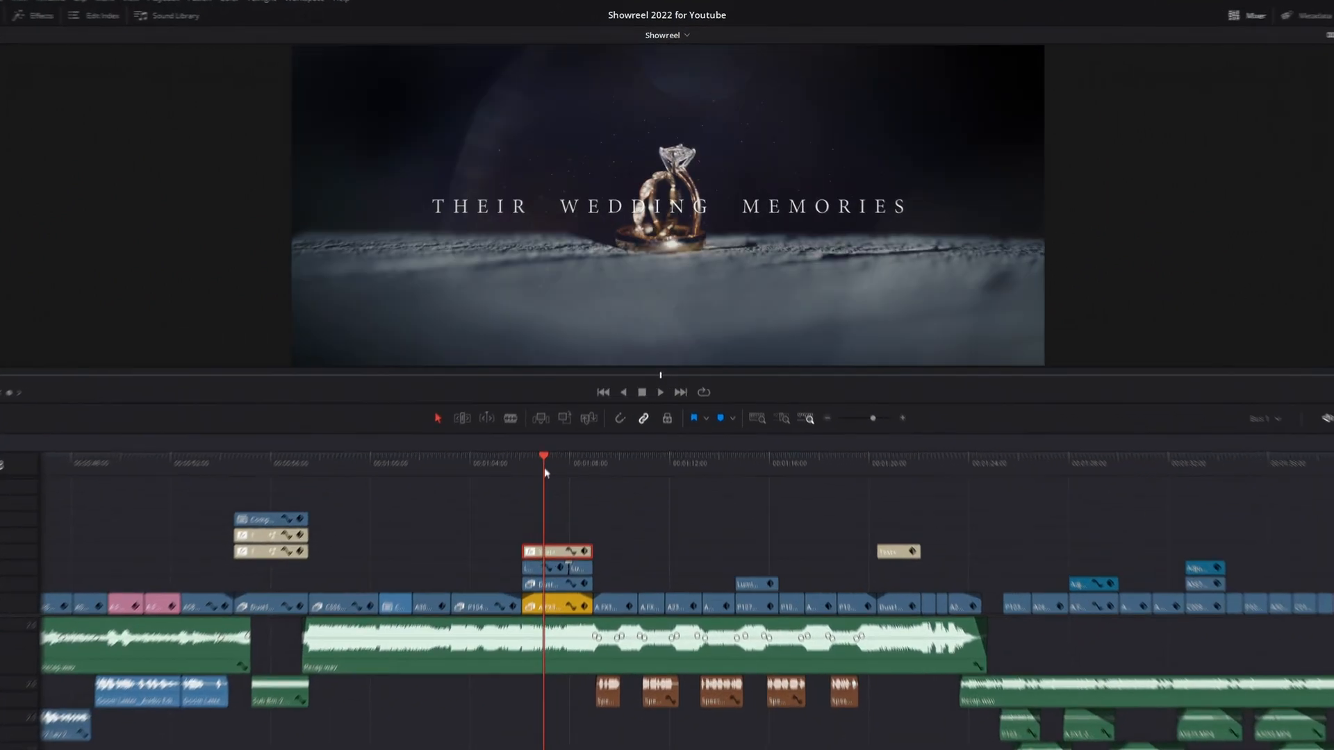
pyautogui.moveTo(500, 498); pyautogui.dragTo(597, 512)
pyautogui.moveTo(580, 651); pyautogui.dragTo(583, 650)
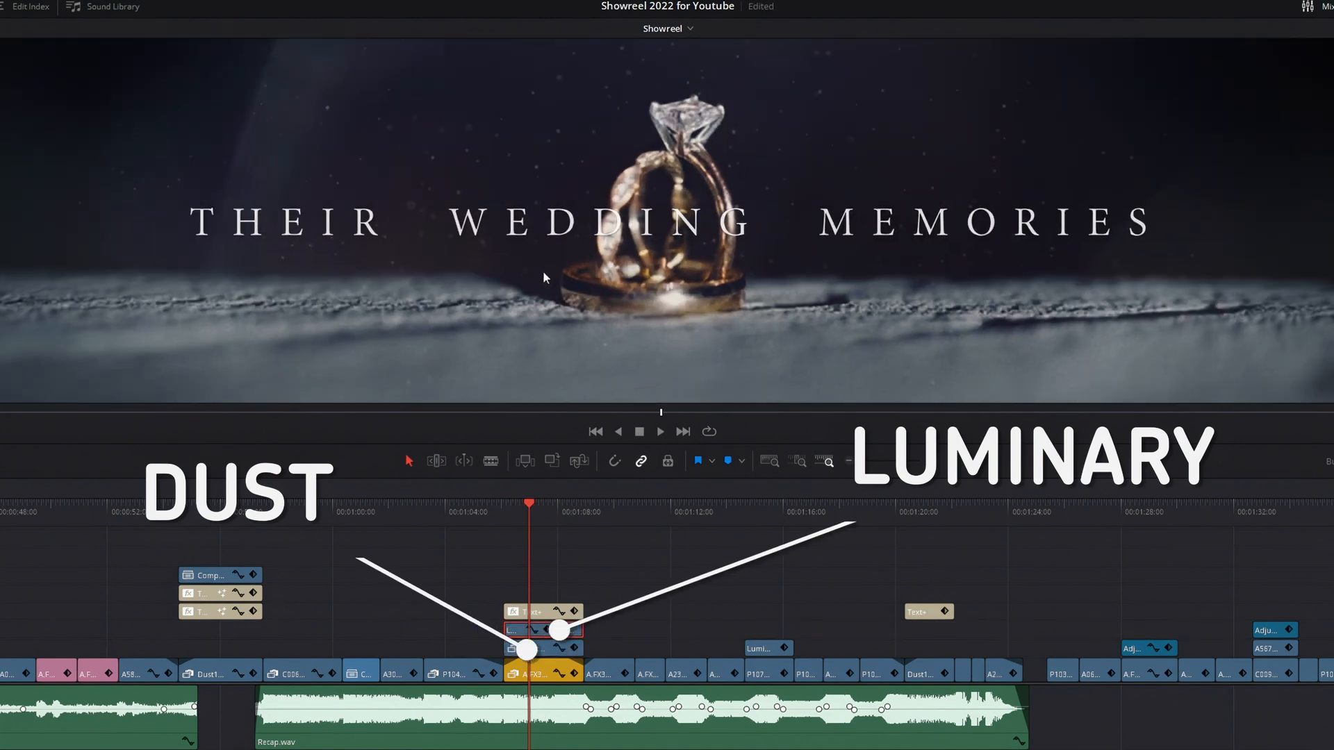
pyautogui.moveTo(528, 516); pyautogui.dragTo(564, 514)
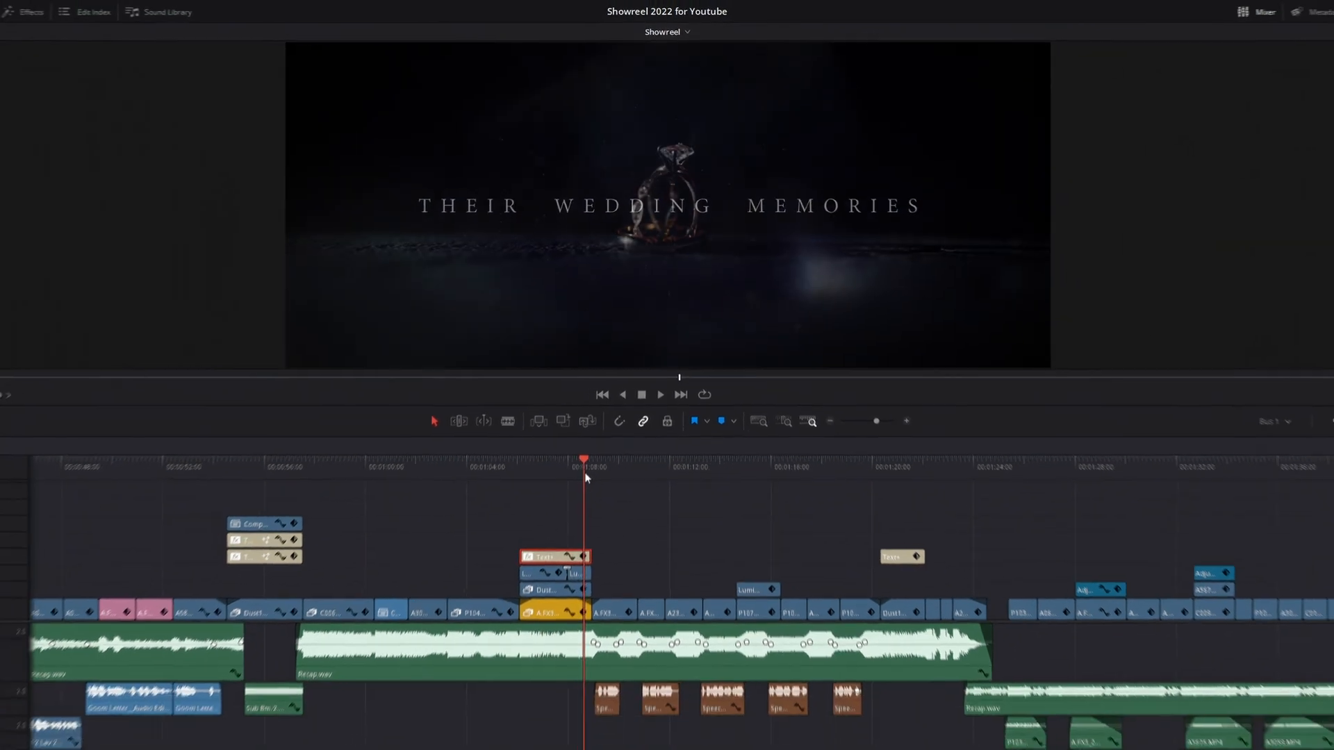
pyautogui.moveTo(585, 418)
pyautogui.mouseDown()
pyautogui.moveTo(545, 416)
pyautogui.moveTo(571, 416)
pyautogui.mouseUp()
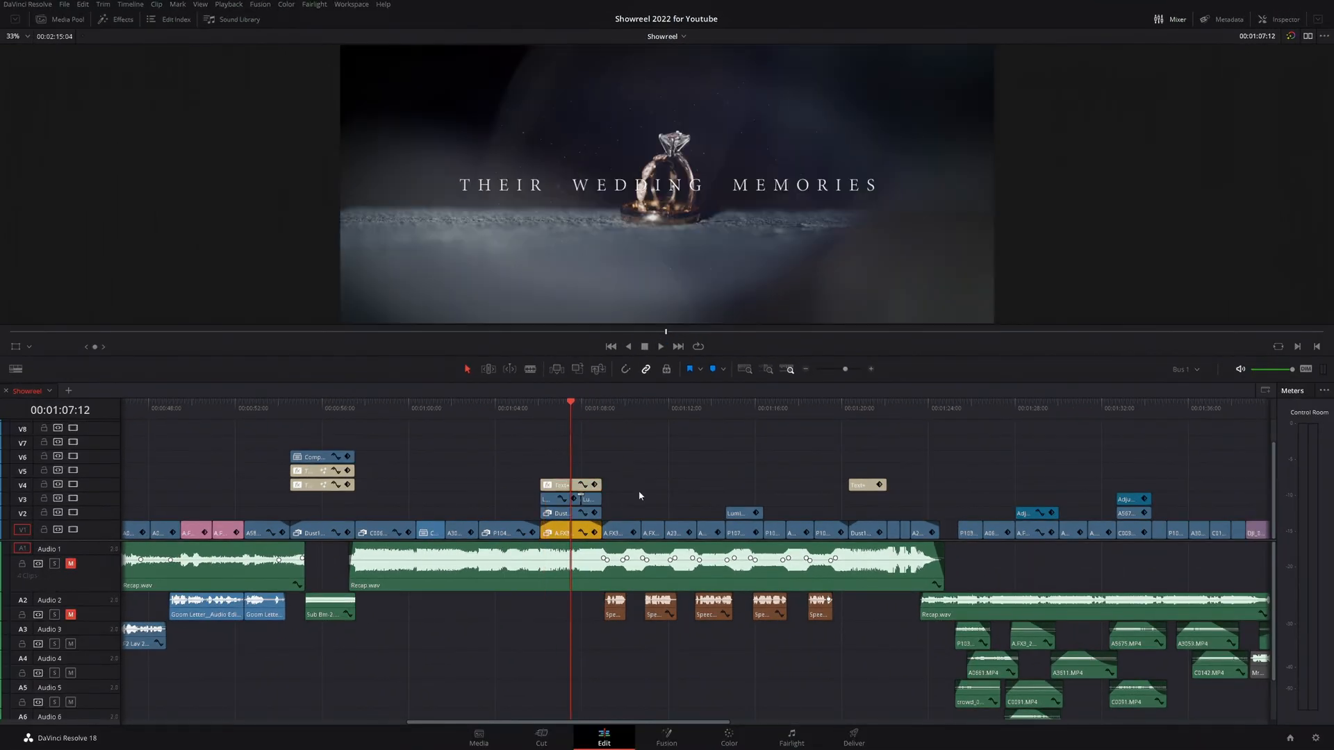
# Review the section from about 1:08 across the speech clips and "CAPTURED FOREVER" title to the end of the Audio 1 music.
pyautogui.hscroll(5, 464, 459)
pyautogui.moveTo(452, 415); pyautogui.dragTo(446, 415)
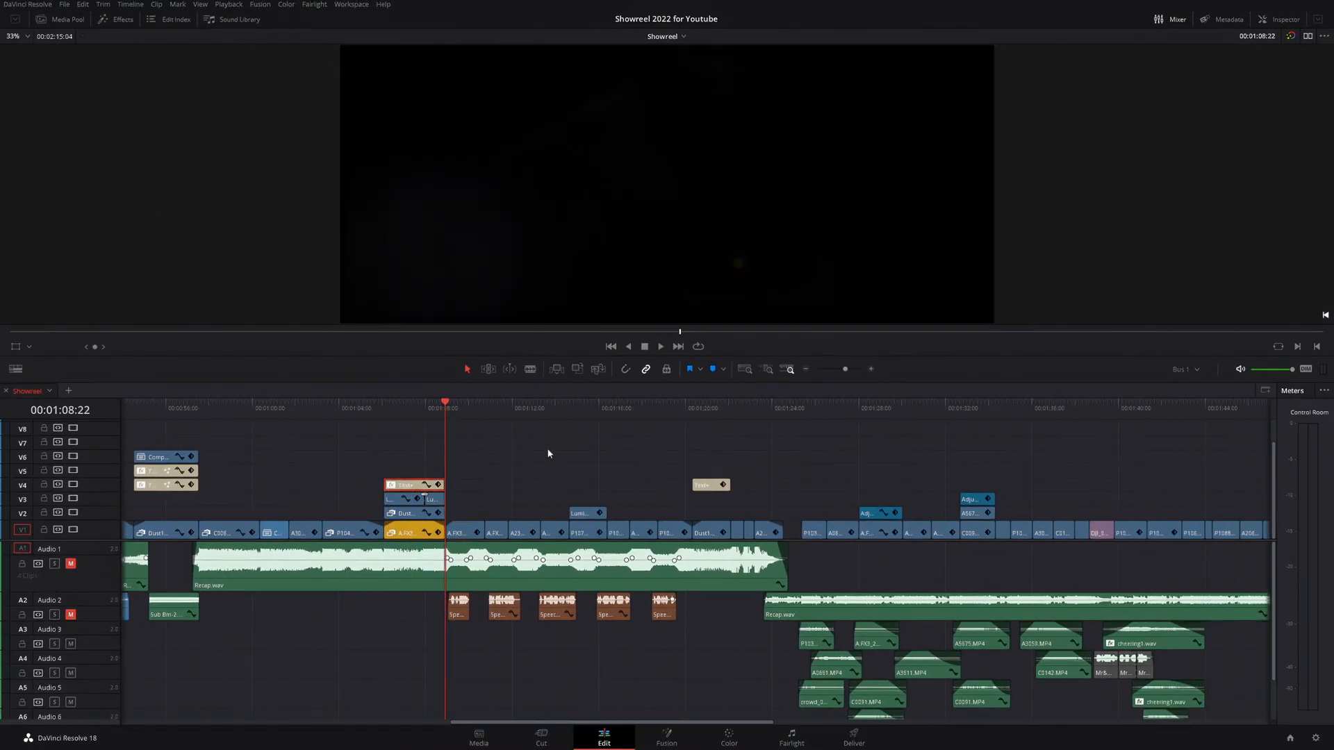
pyautogui.scroll(4, 549, 453)
pyautogui.hscroll(10, 490, 460)
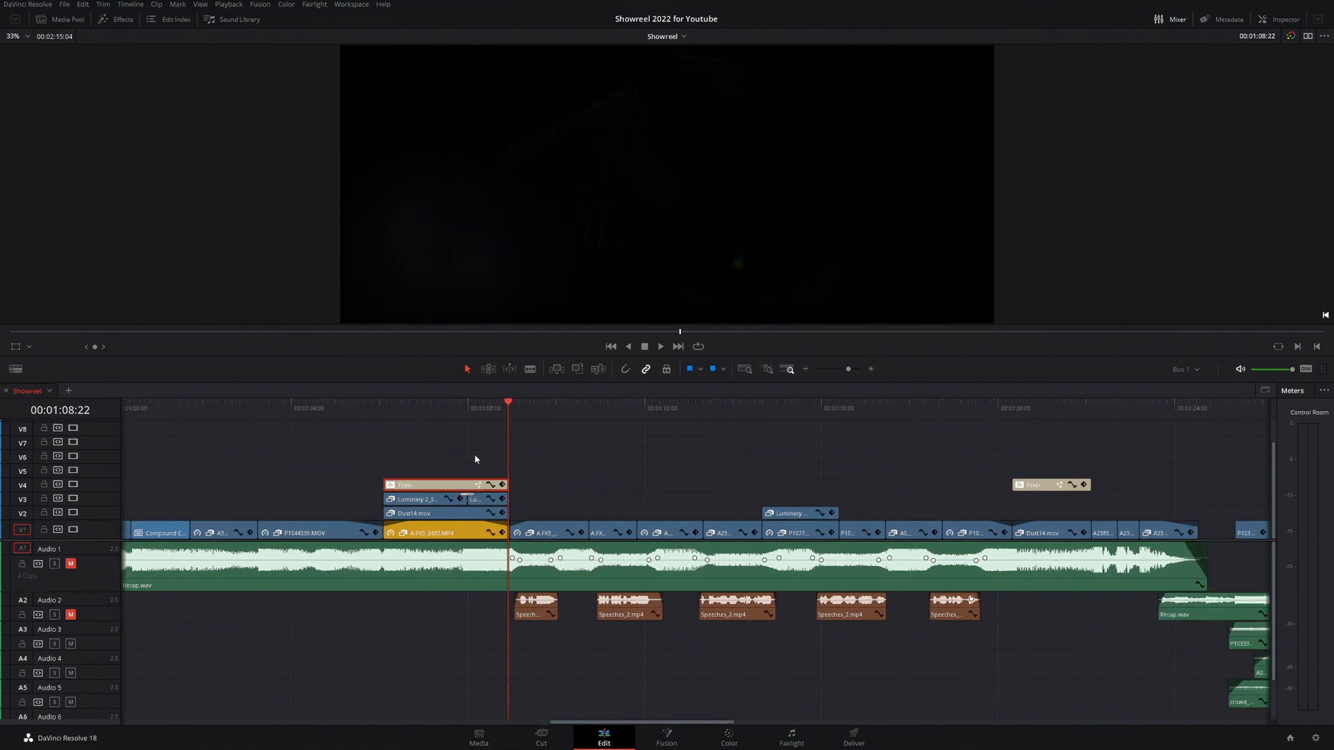
pyautogui.hscroll(2, 464, 460)
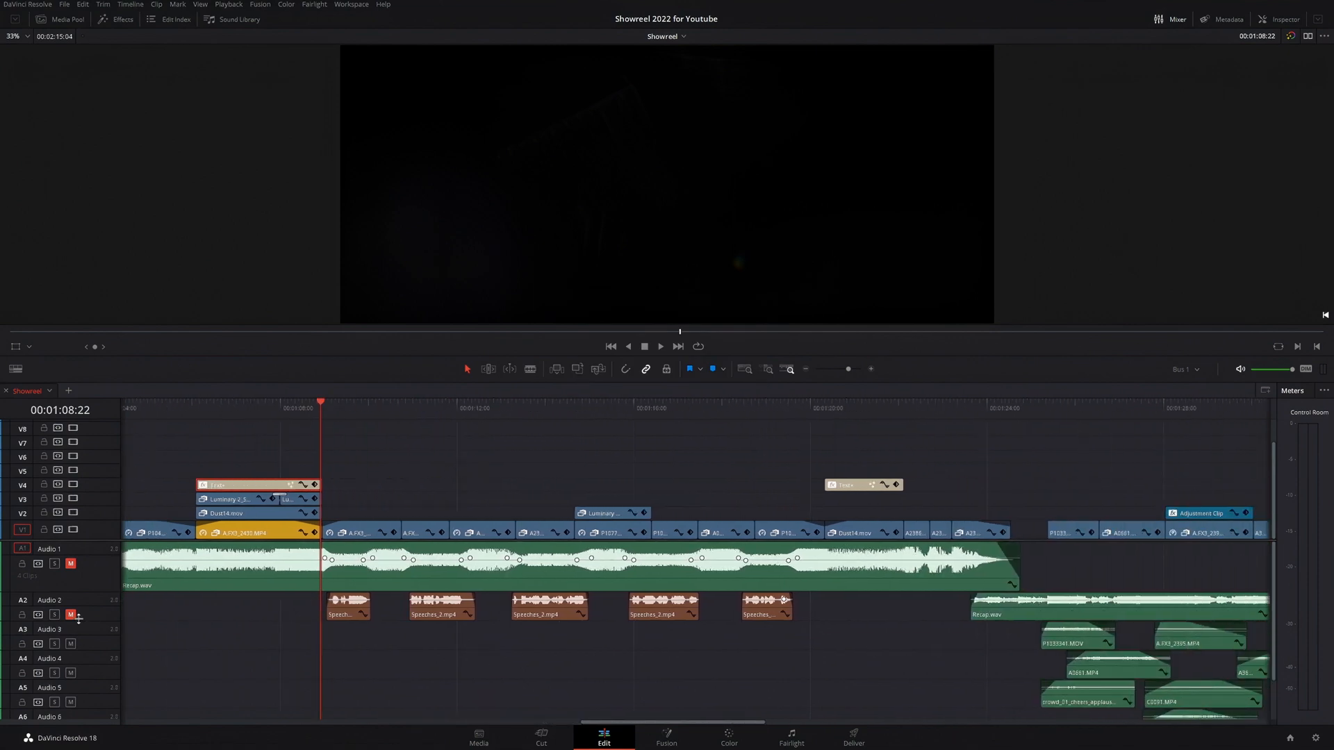
pyautogui.press('space')
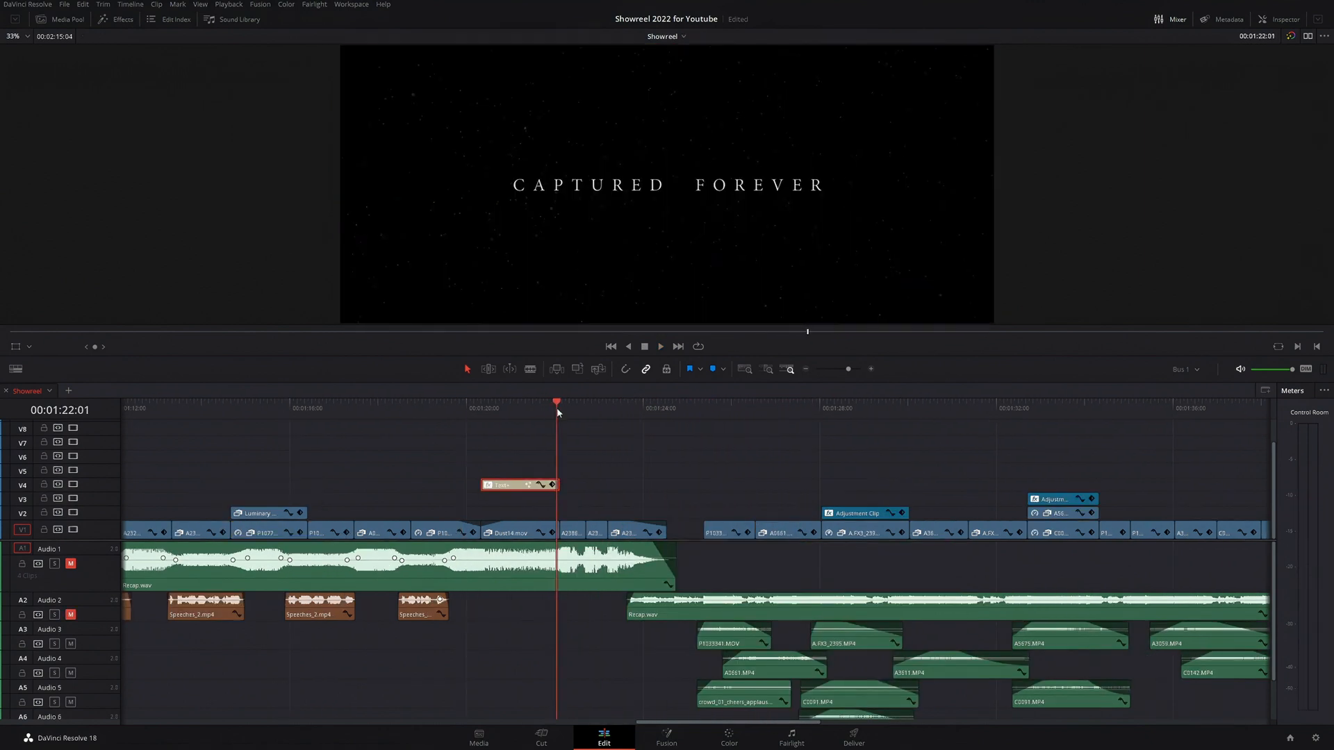
pyautogui.moveTo(558, 414); pyautogui.dragTo(672, 415)
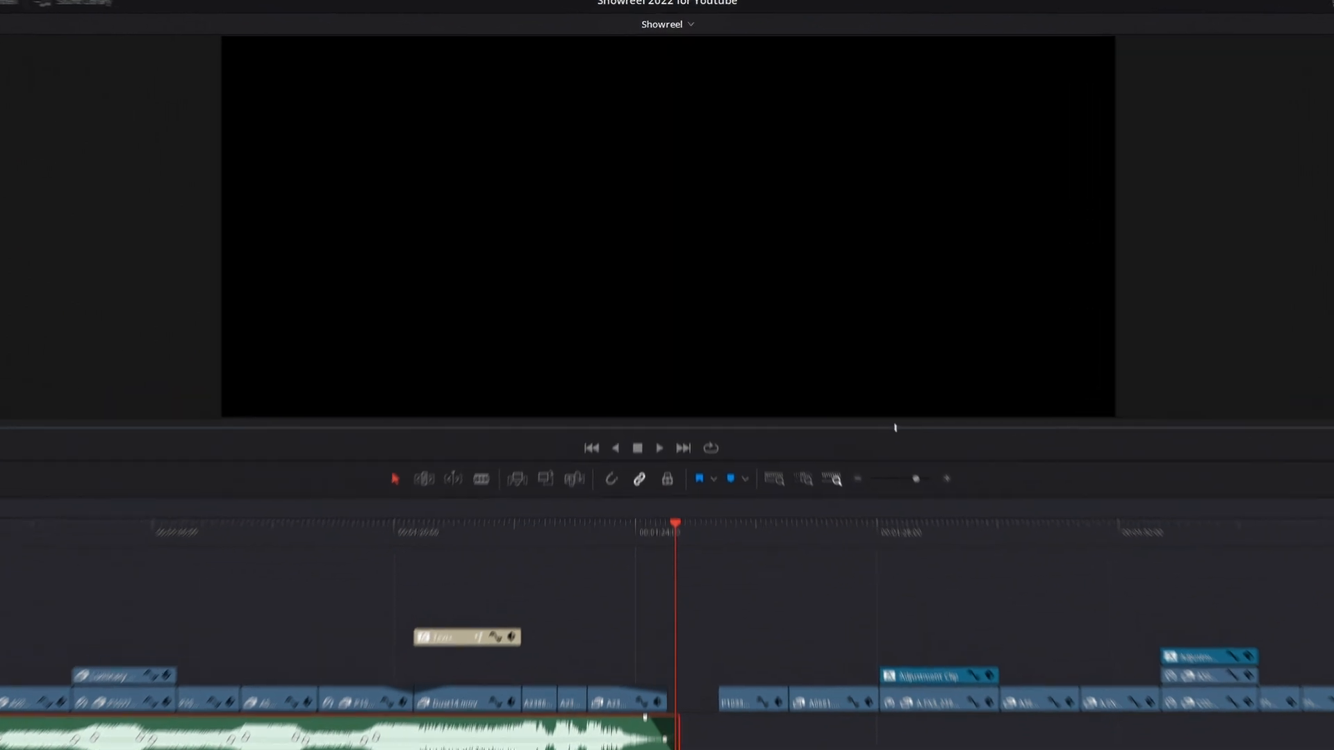
# Play the transition into the Recap.wav music on Audio 2 and scrub the ceremony kiss section with its layered cheering sounds.
pyautogui.moveTo(399, 568); pyautogui.dragTo(386, 573)
pyautogui.press('space')
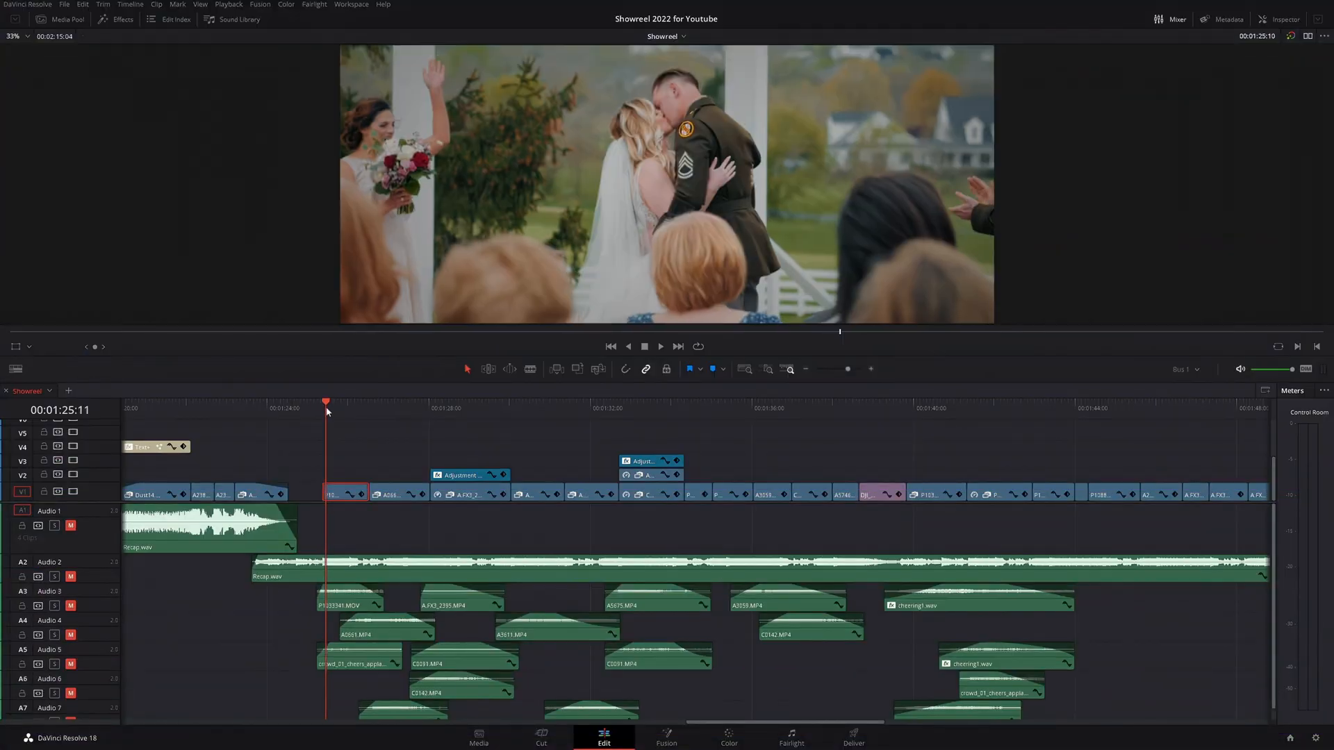
pyautogui.moveTo(327, 410); pyautogui.dragTo(850, 415)
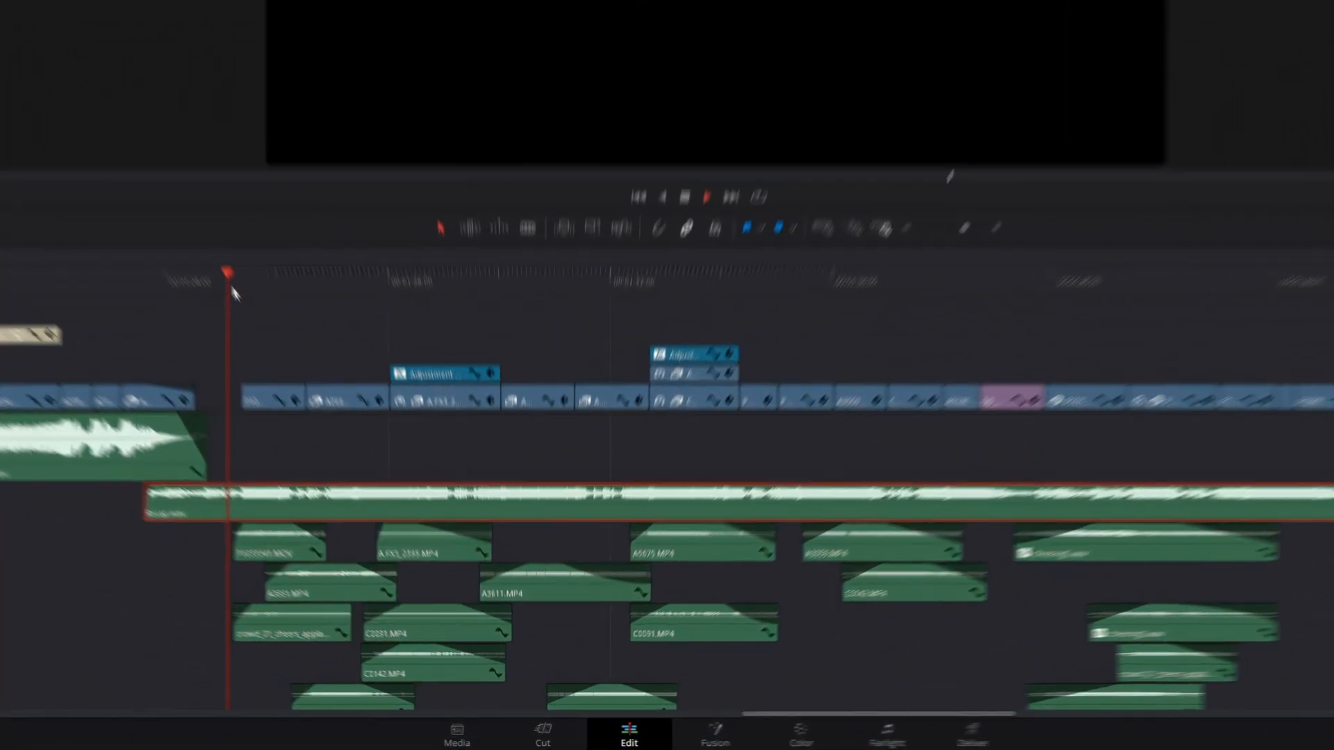
pyautogui.press('space')
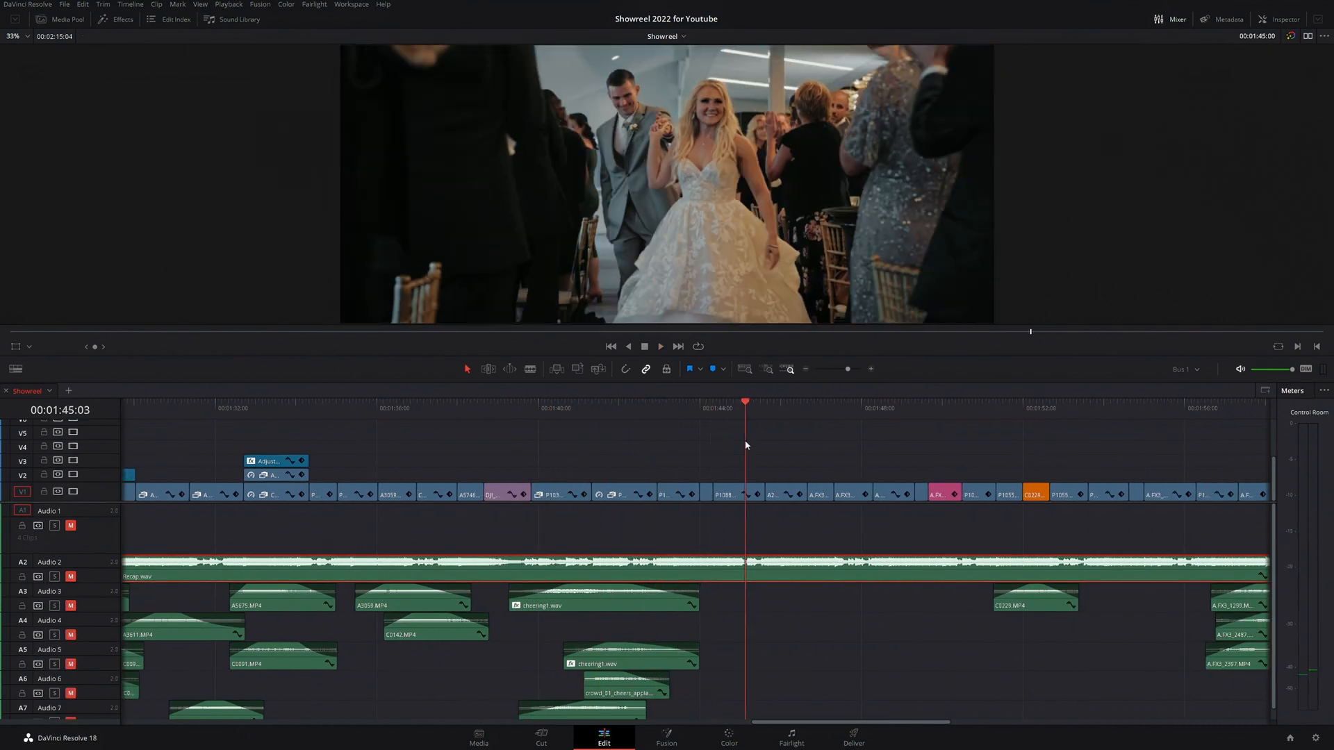
# Scrub the final part of the showreel from about 1:45 through the band and fireworks shots toward the end of the timeline.
pyautogui.moveTo(746, 444); pyautogui.dragTo(1159, 482)
pyautogui.hscroll(5, 452, 500)
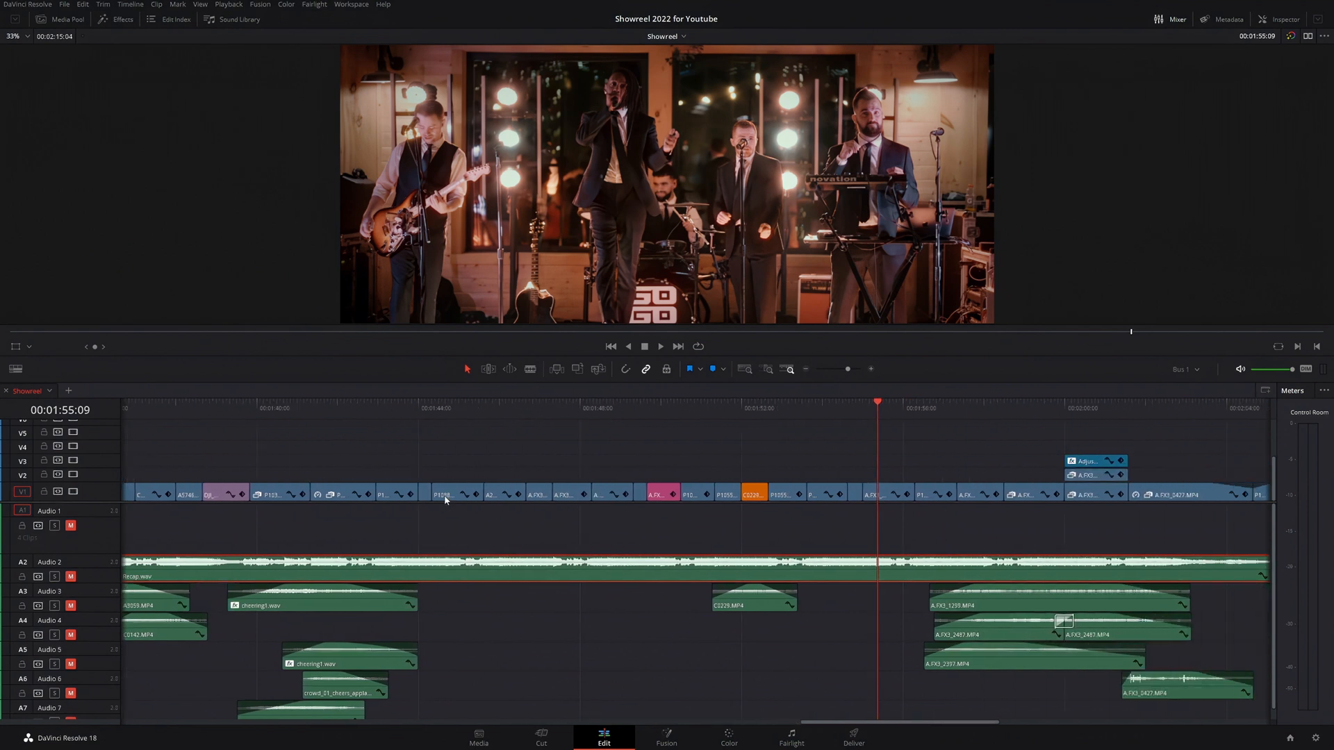
pyautogui.hscroll(2, 436, 490)
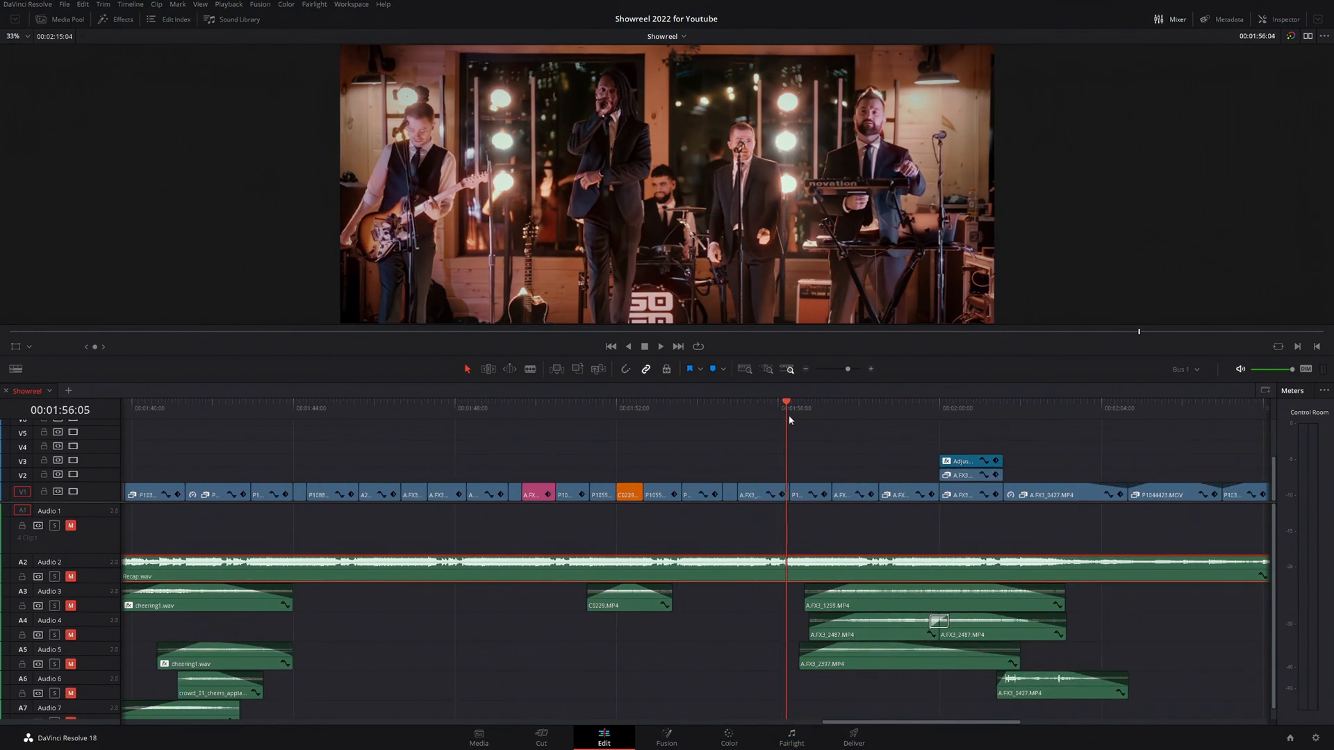
pyautogui.moveTo(937, 439); pyautogui.dragTo(1042, 444)
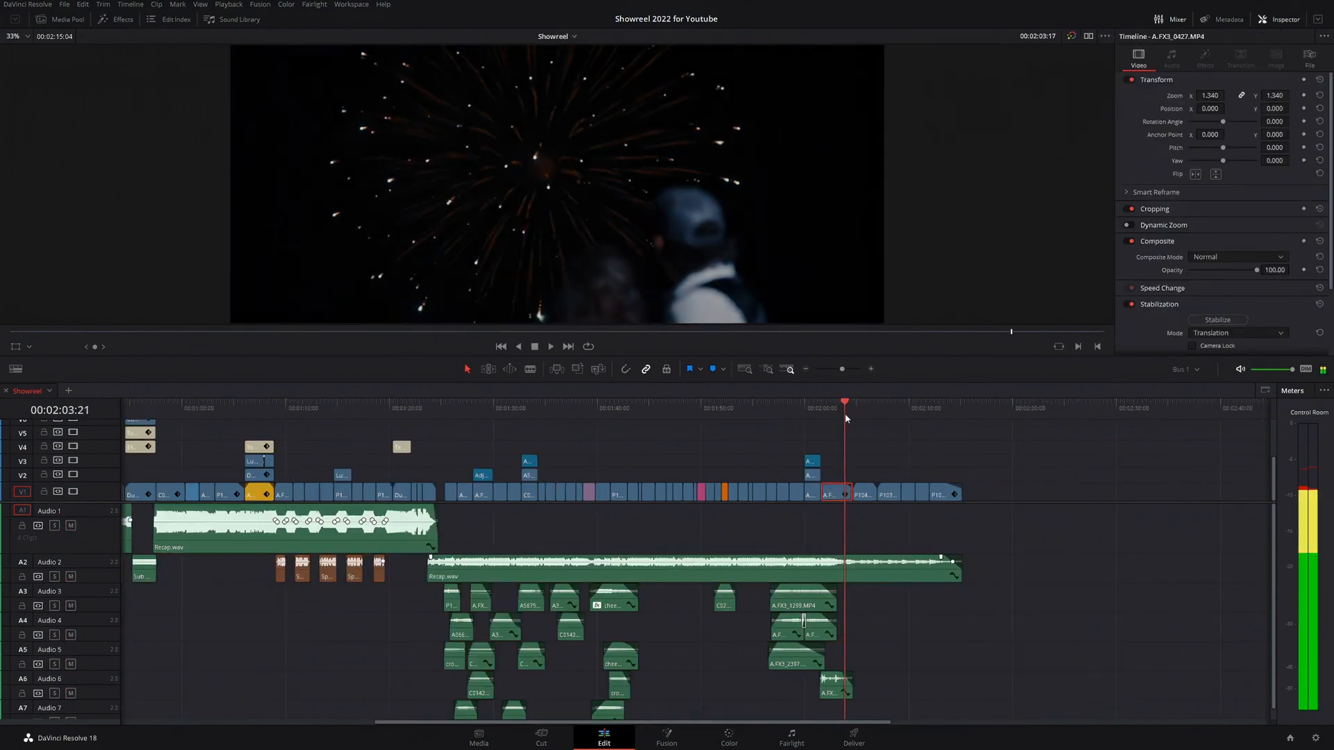
pyautogui.moveTo(843, 415); pyautogui.dragTo(940, 421)
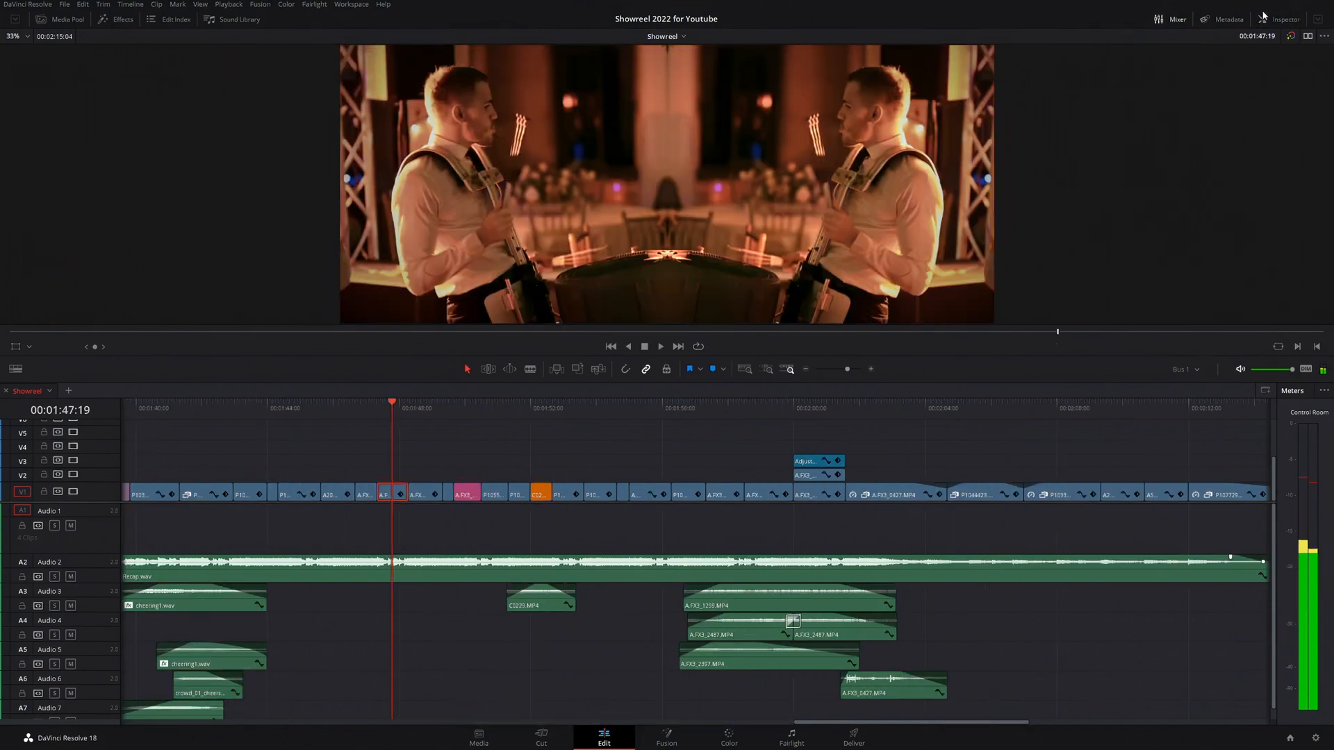
# Open the effects settings of the mirrored musician clip at about 1:47.
pyautogui.click(1271, 20)
pyautogui.click(1205, 57)
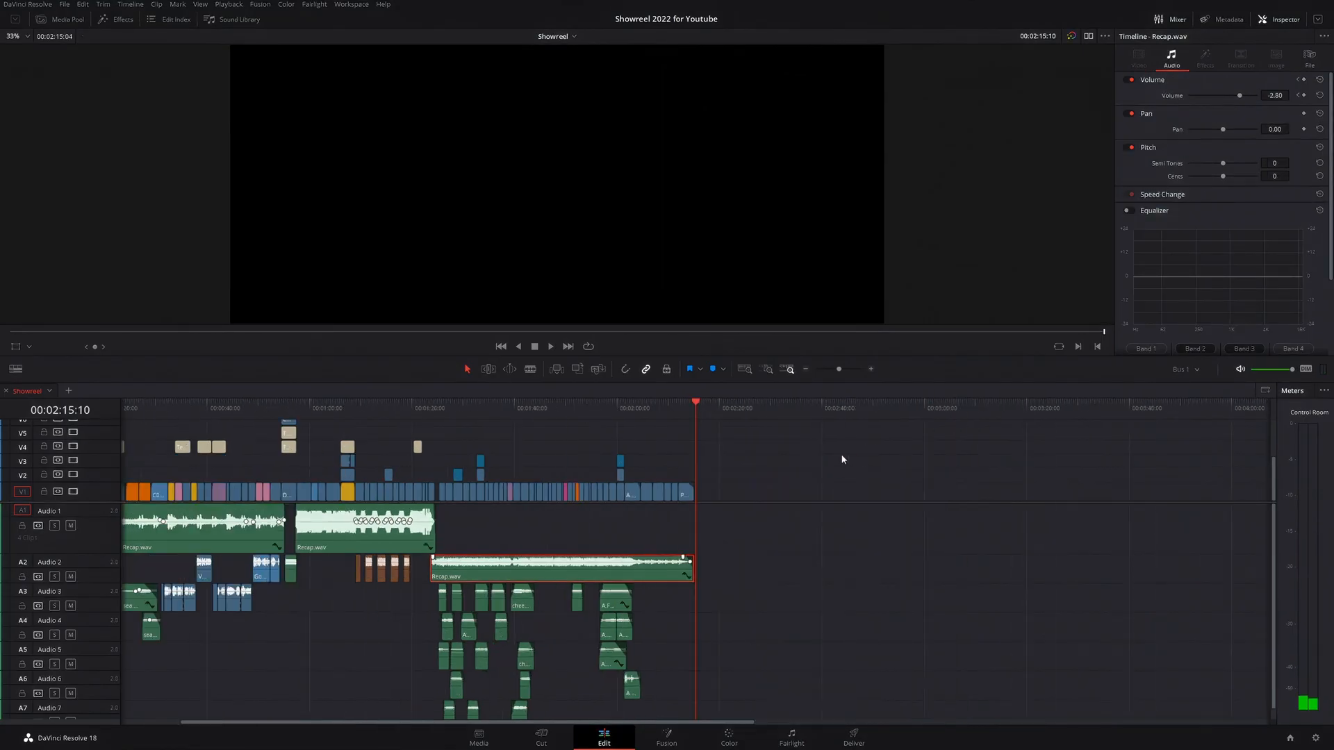
# Enlarge the video track area above the audio tracks with the full Showreel timeline in view, and clear the clip selection.
pyautogui.scroll(-2, 827, 457)
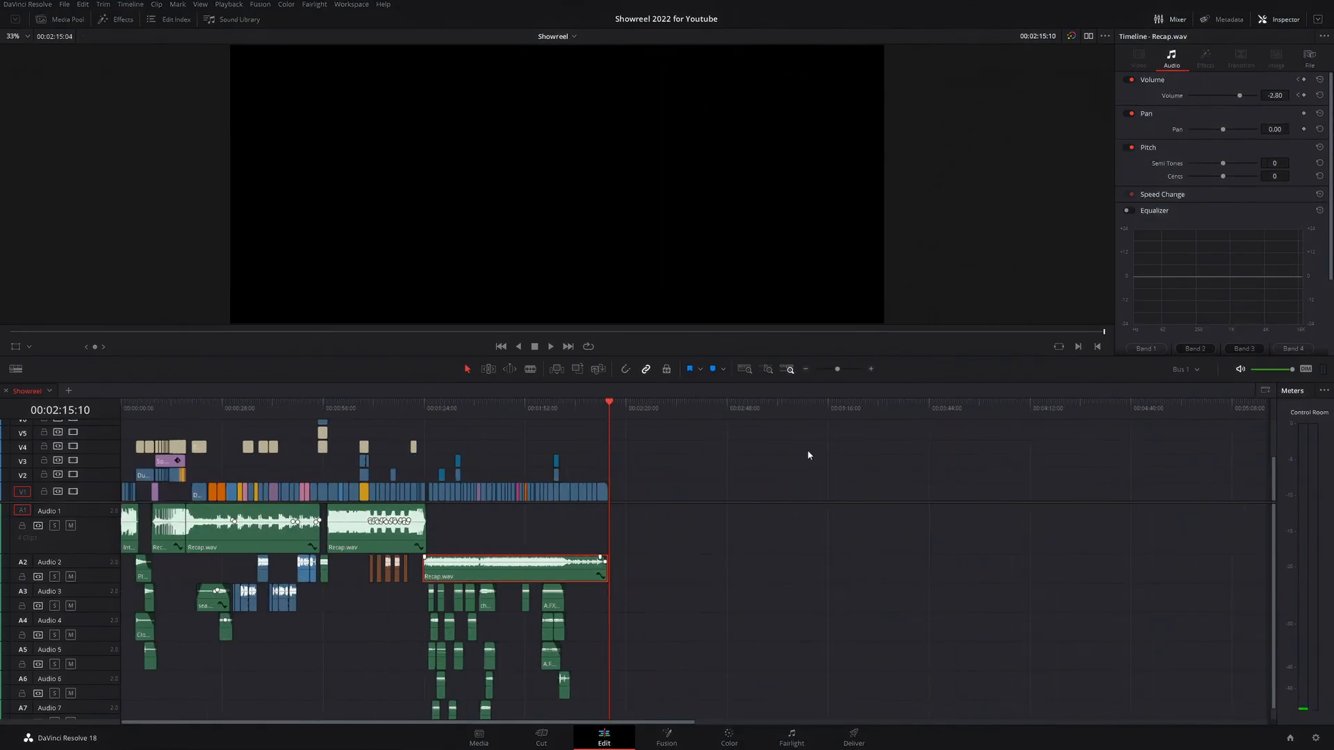
pyautogui.moveTo(111, 502); pyautogui.dragTo(104, 596)
pyautogui.click(702, 553)
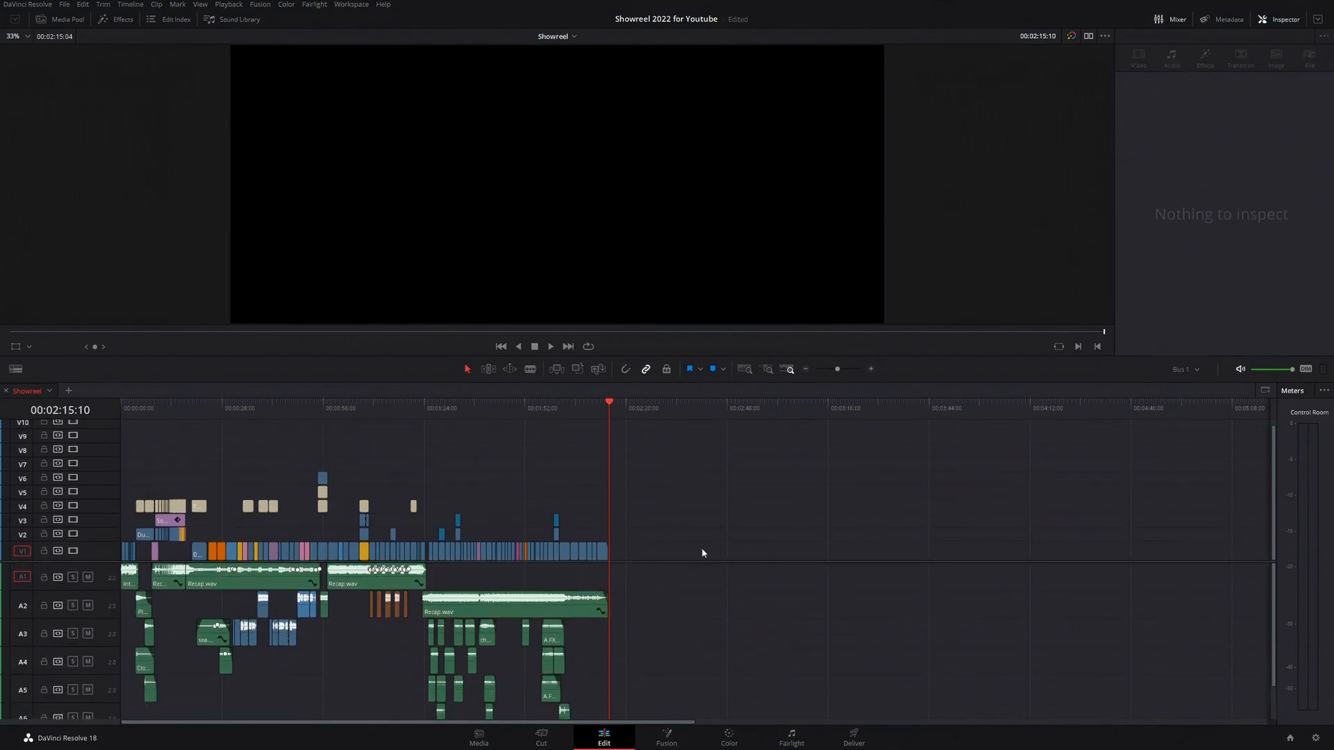